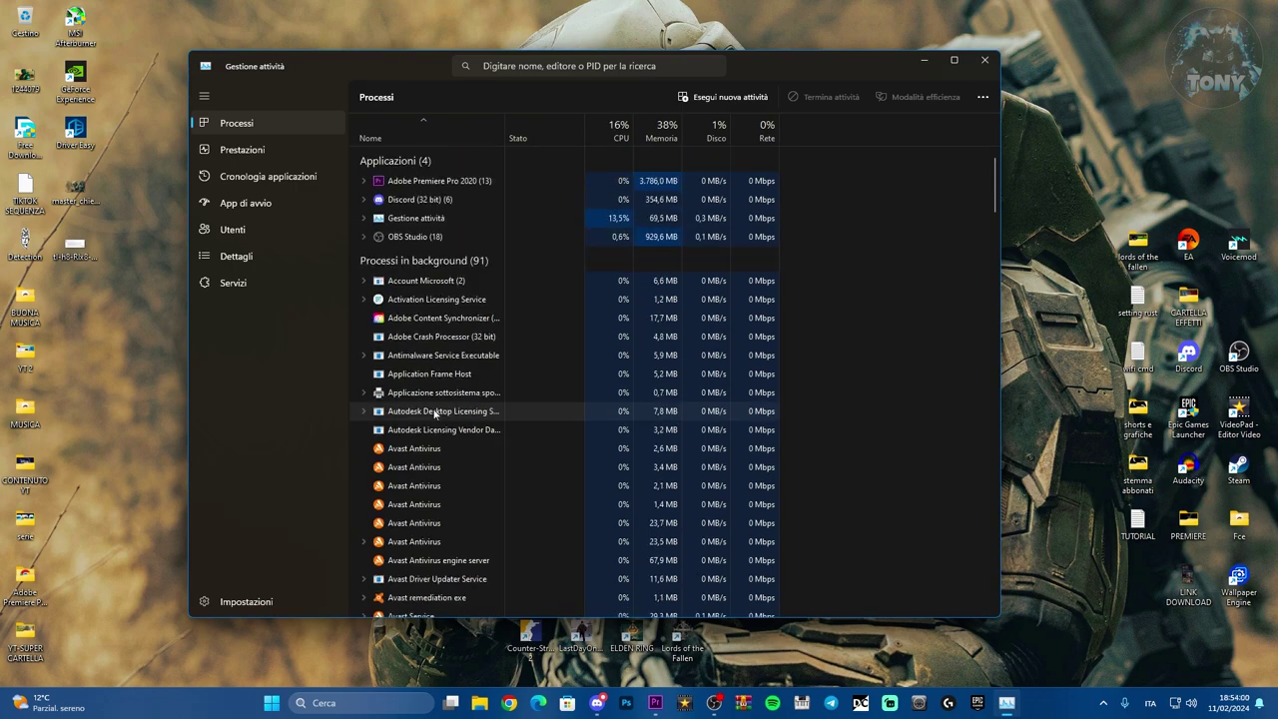
End the Discord (32 bit) application together with all its grouped processes.
left_click(364, 200)
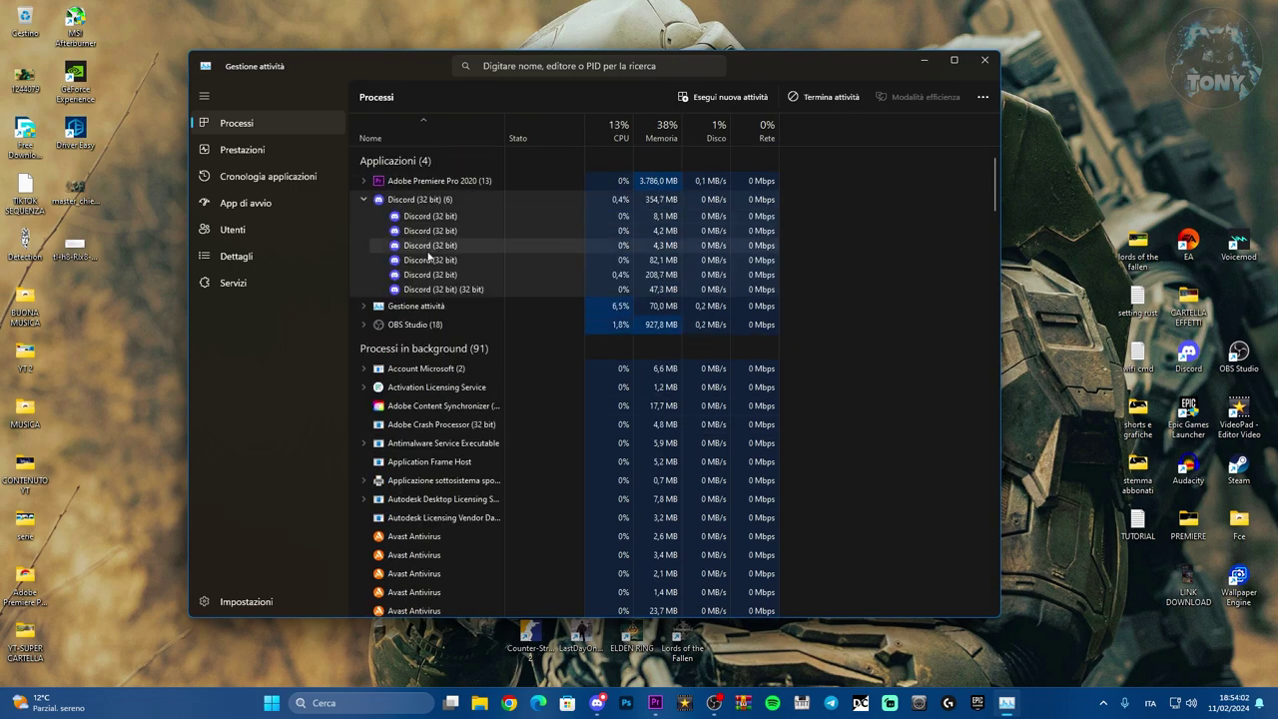
right_click(430, 205)
left_click(456, 227)
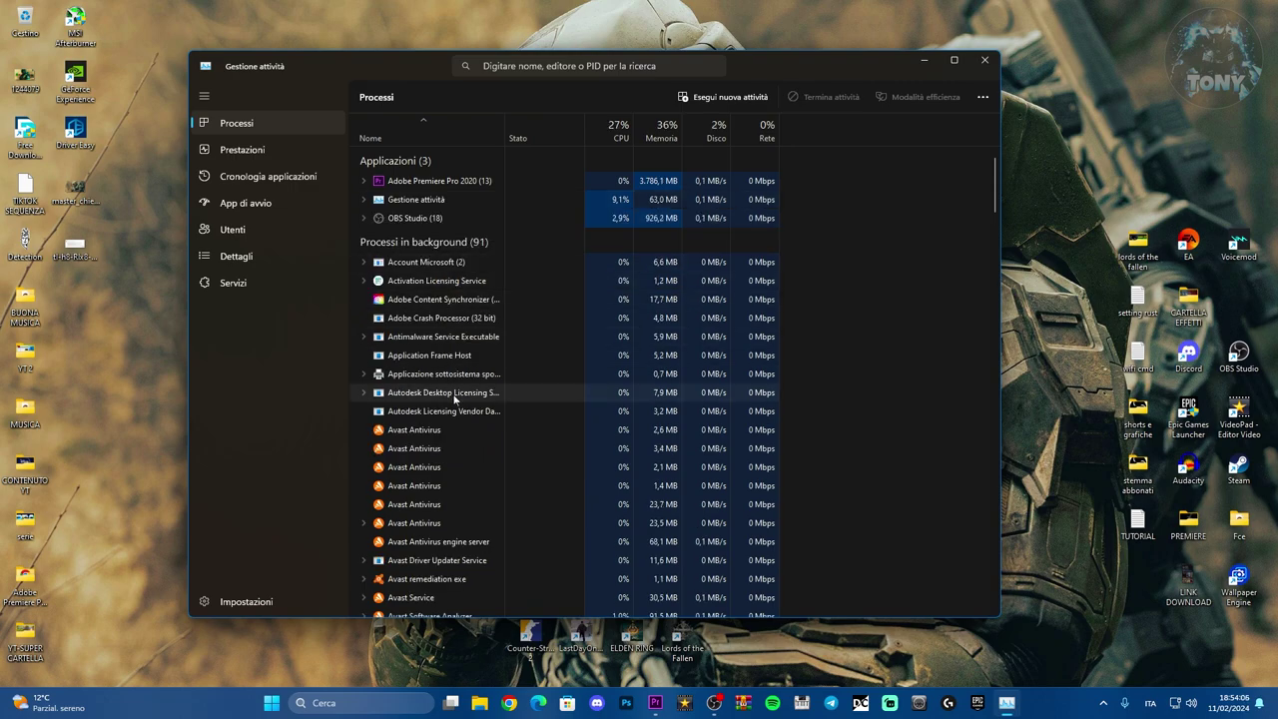
Check the remaining background and Windows processes for Discord entries and close Task Manager.
scroll(455, 391, "down", 15)
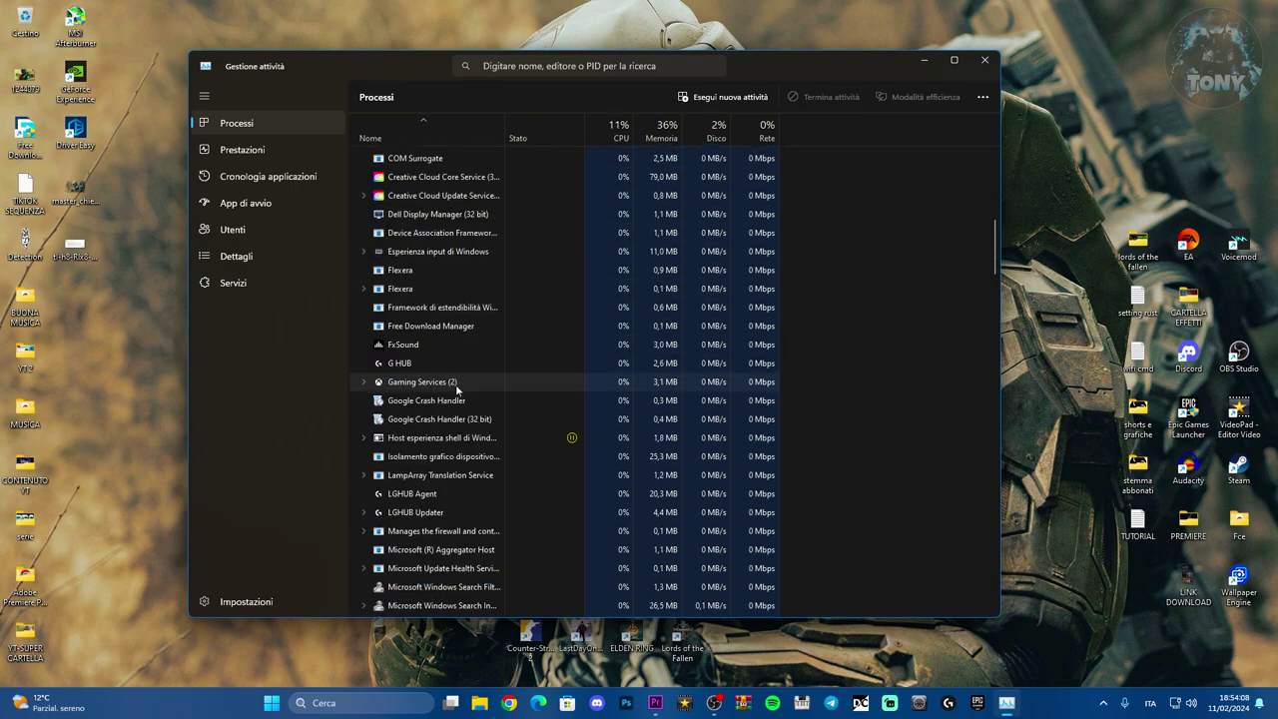
scroll(456, 390, "down", 15)
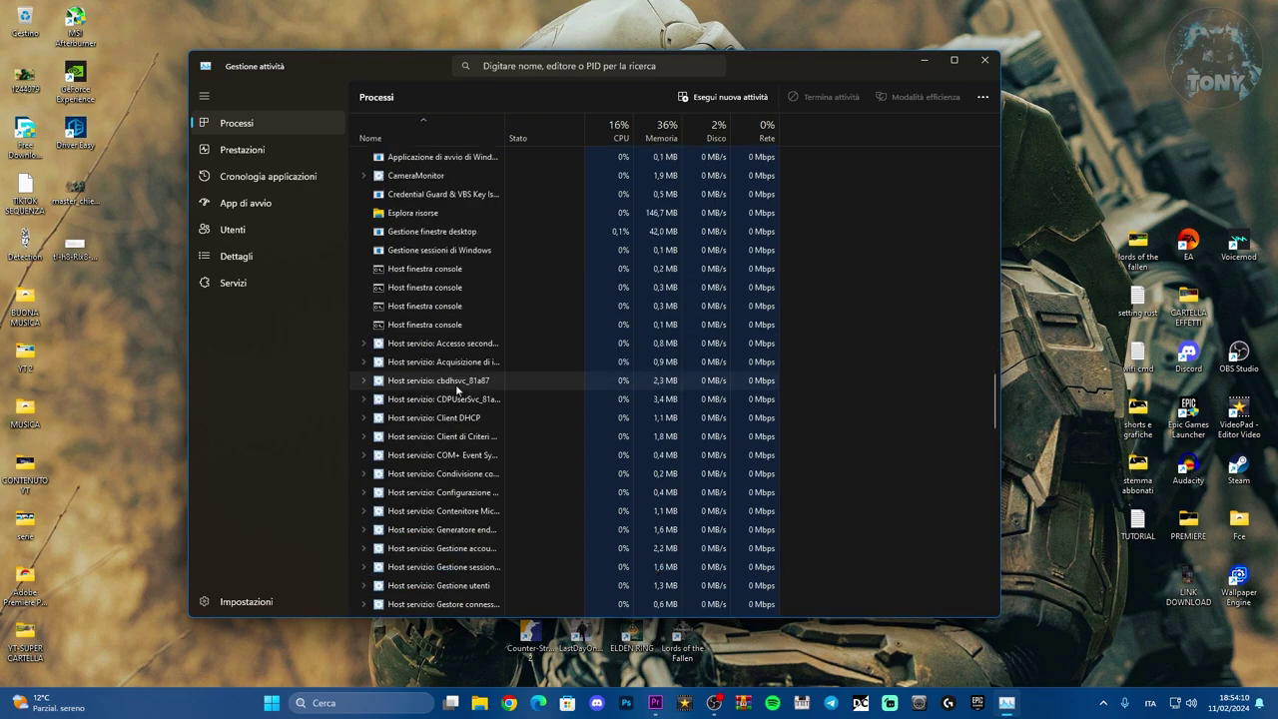
scroll(456, 391, "down", 15)
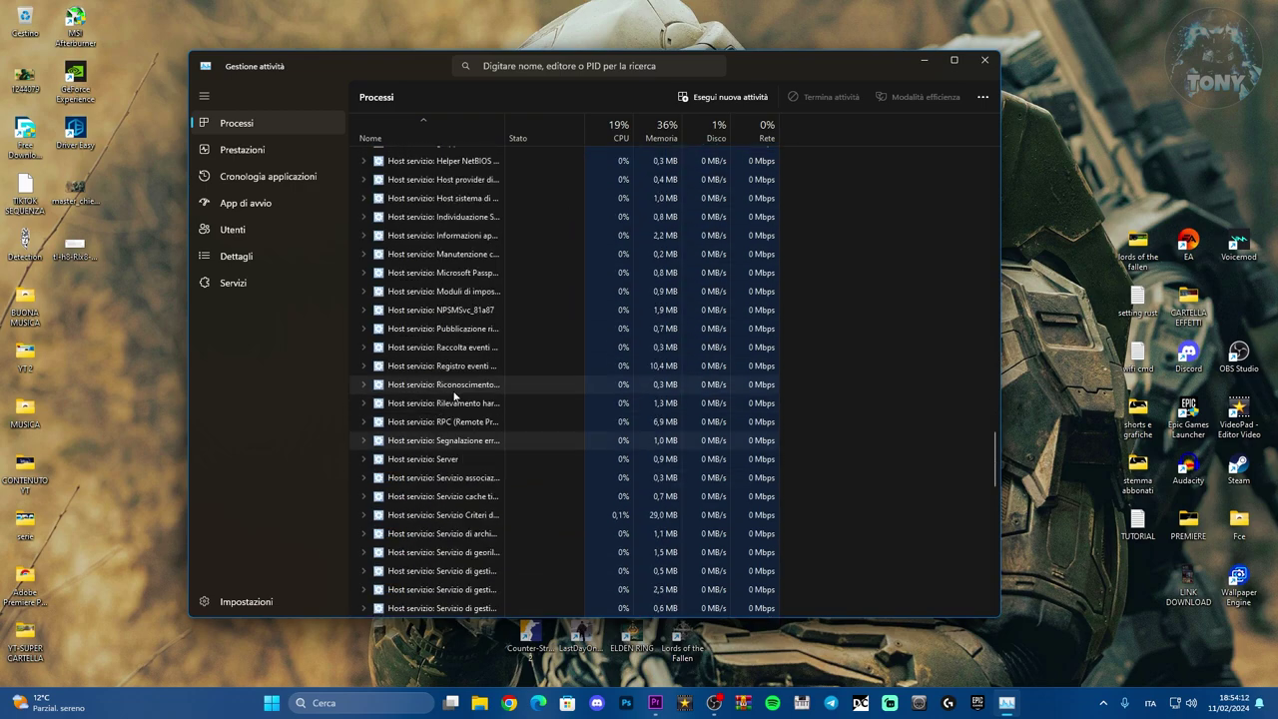
scroll(455, 391, "down", 5)
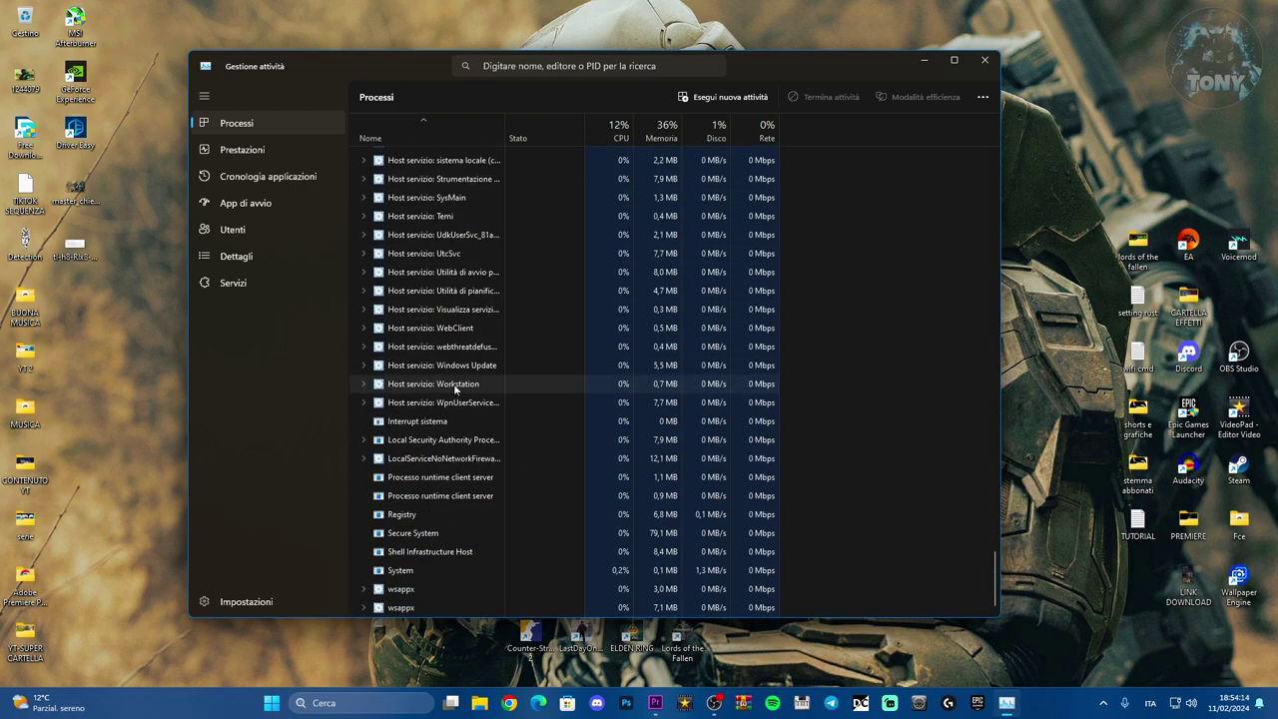
scroll(458, 394, "up", 20)
left_click(985, 59)
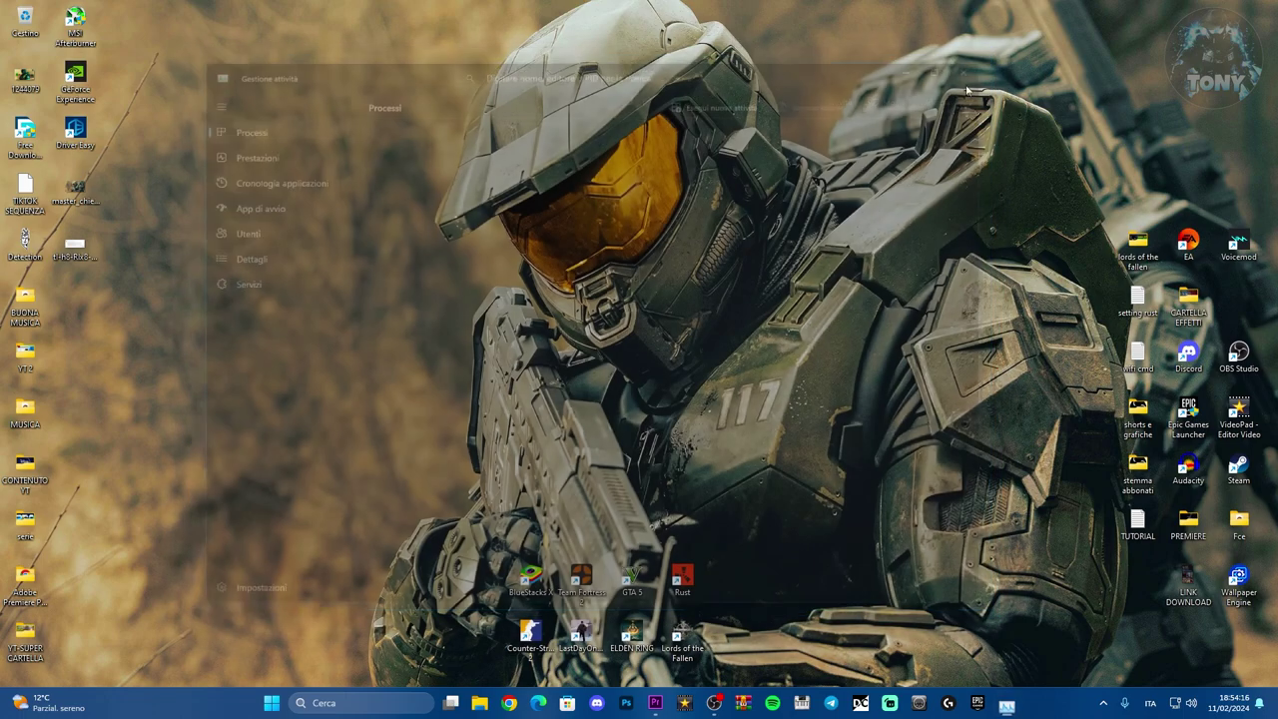
Search Windows for "programmi" and open the Installazione applicazioni settings page.
left_click(432, 702)
type("p")
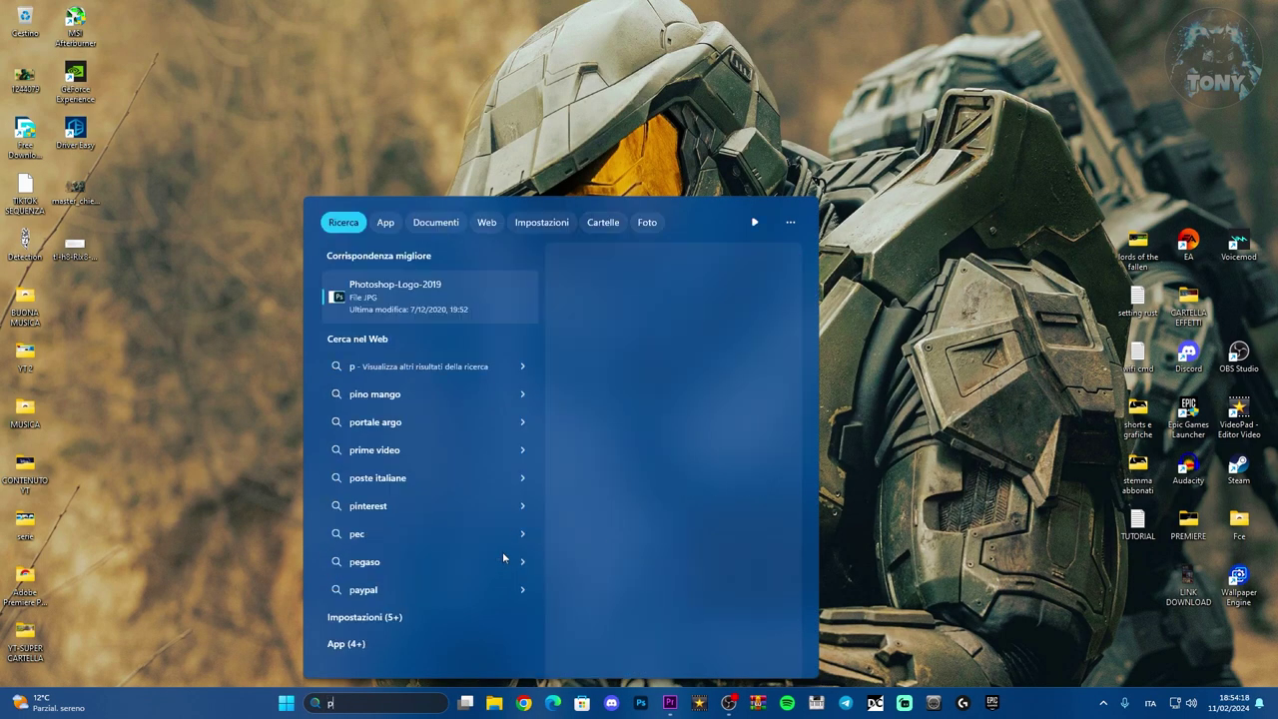
type("rogrammi")
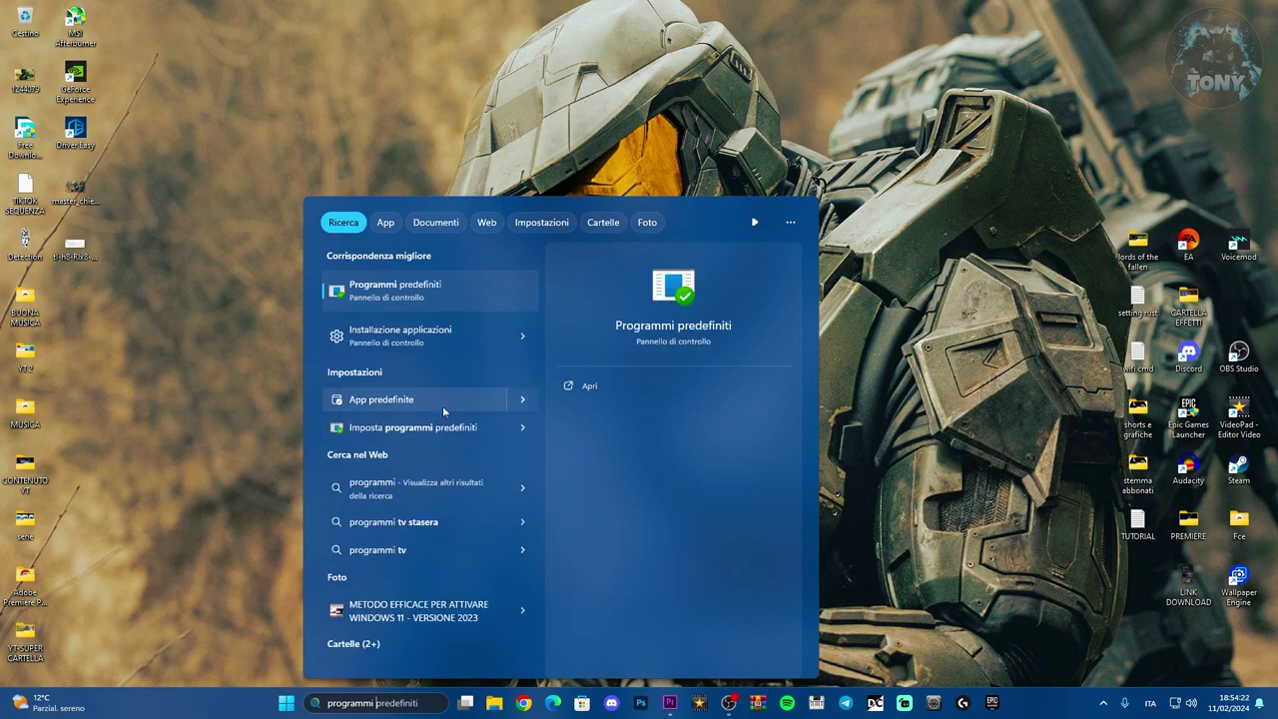
left_click(430, 337)
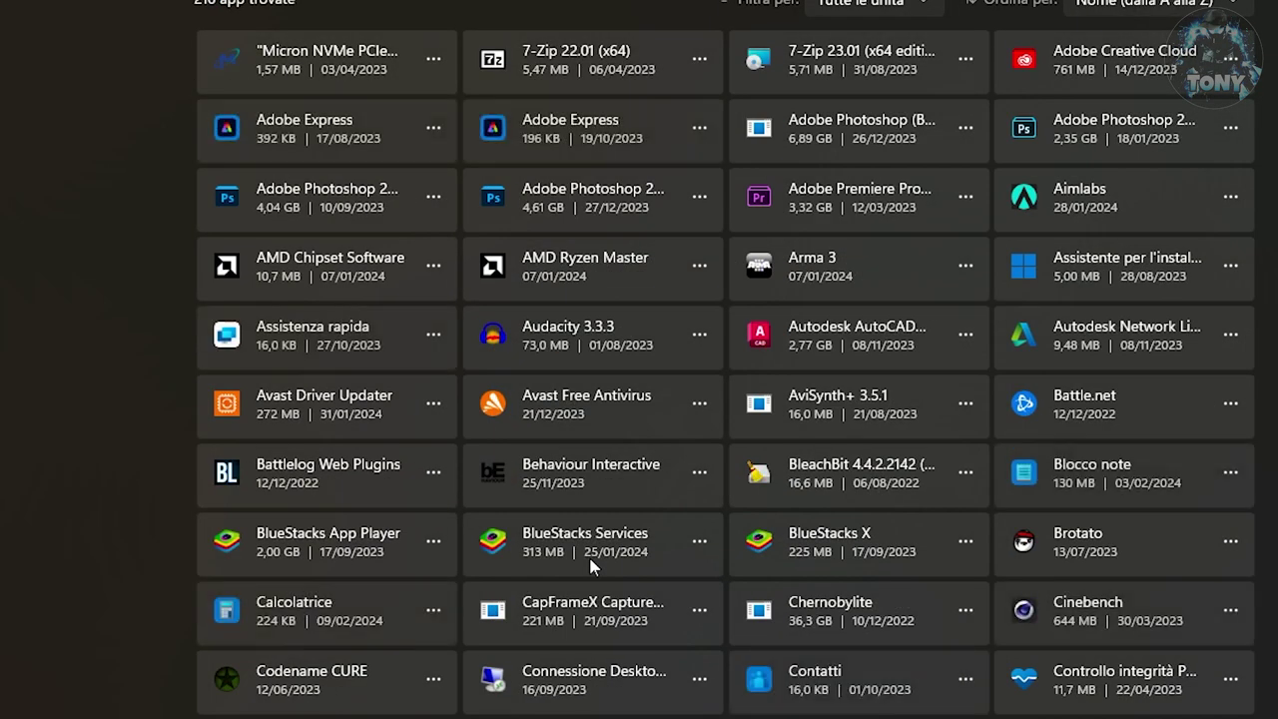
Find Discord in the list of installed apps and uninstall it, confirming the removal.
scroll(814, 469, "down", 3)
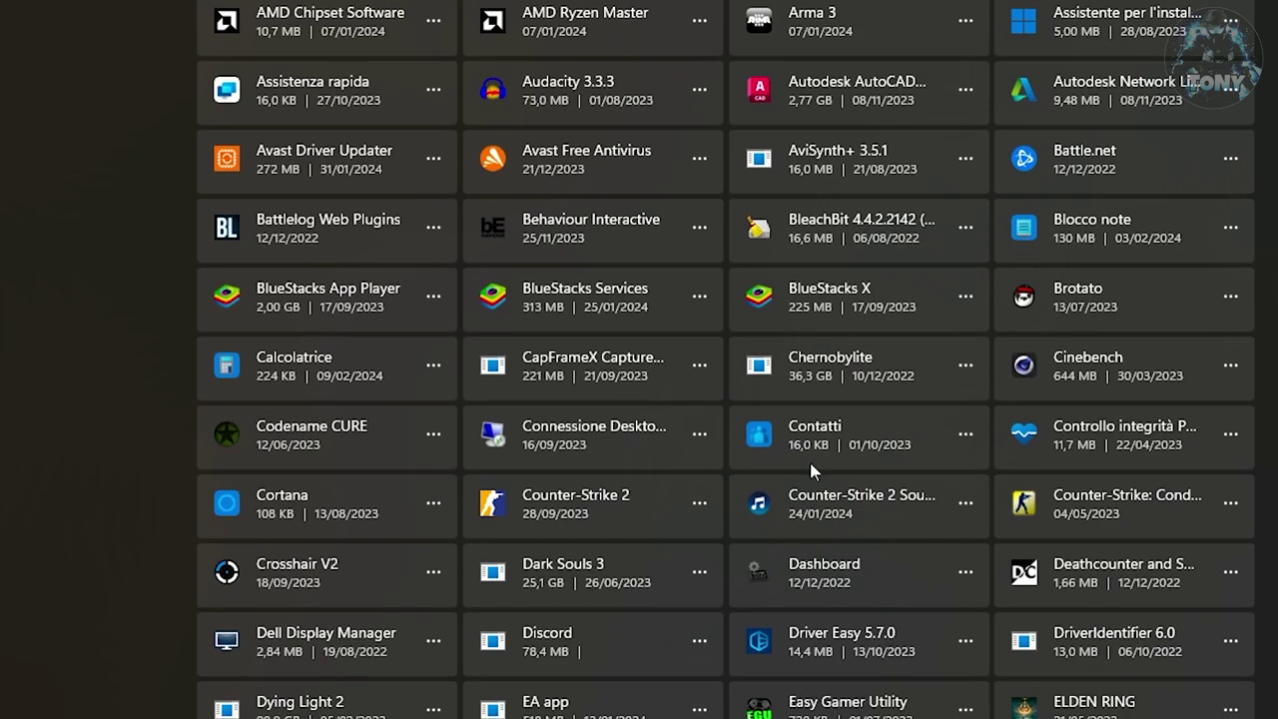
scroll(806, 472, "down", 3)
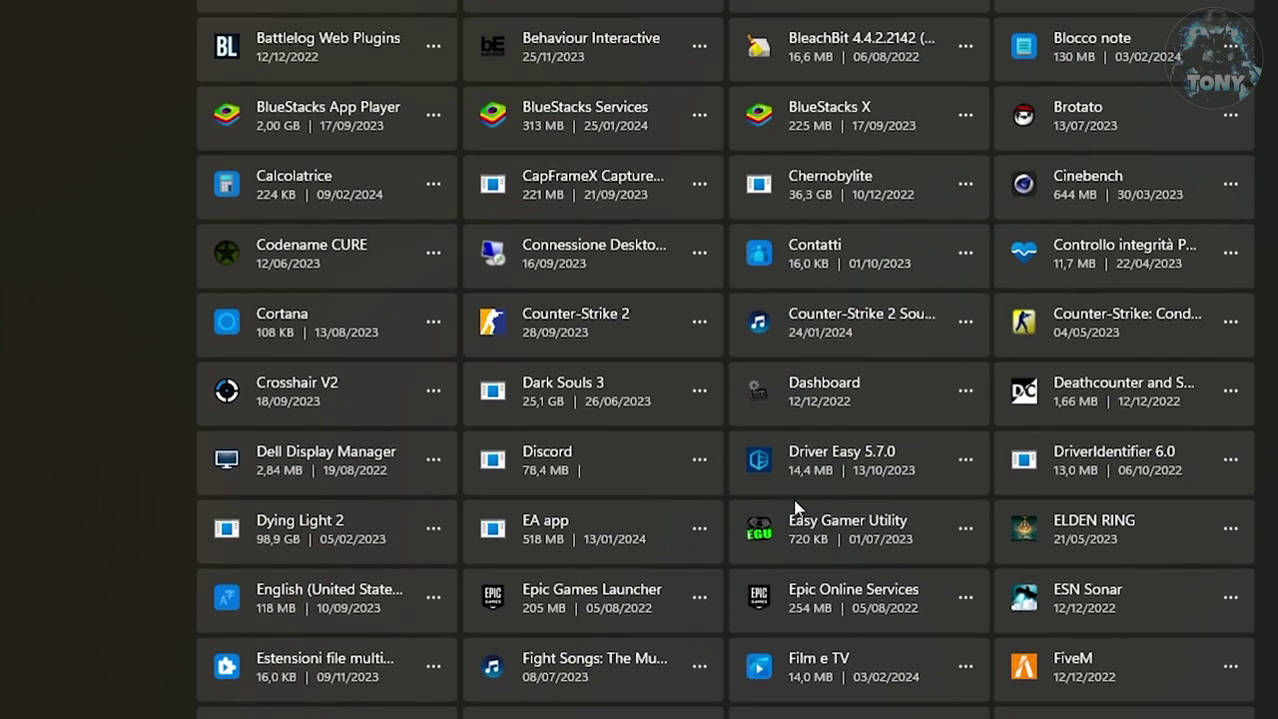
left_click(698, 395)
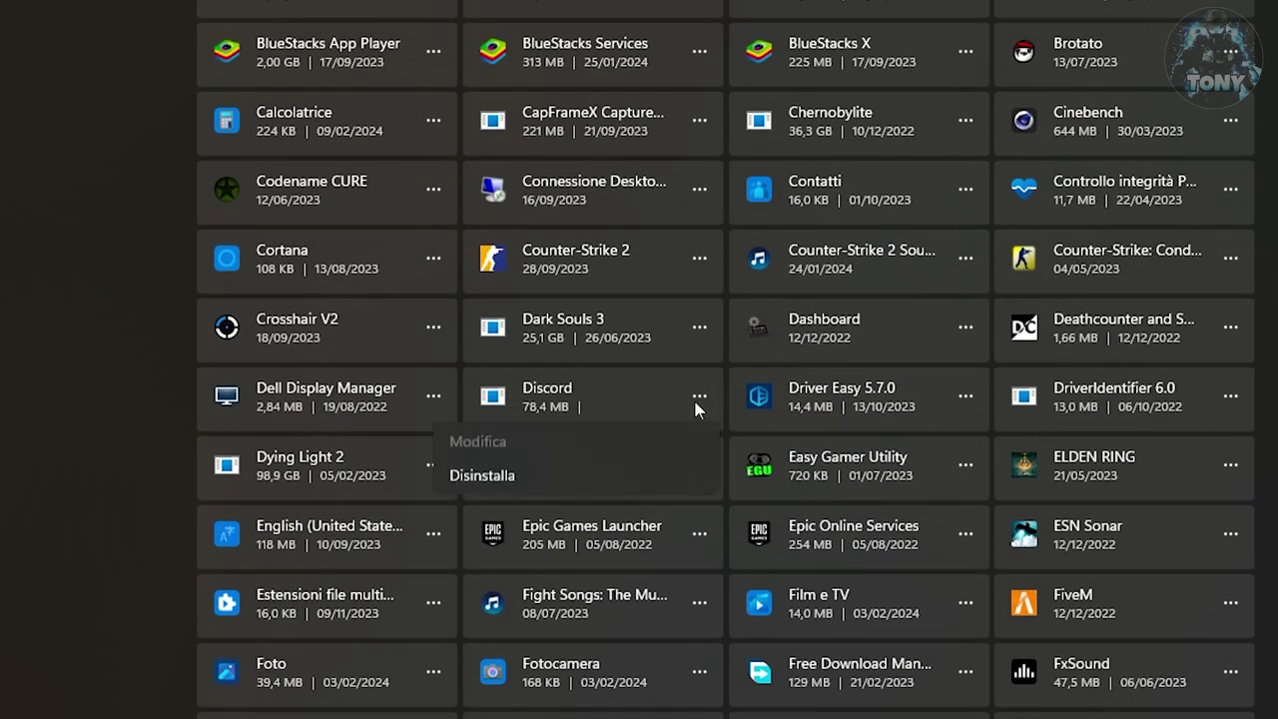
left_click(480, 479)
left_click(655, 511)
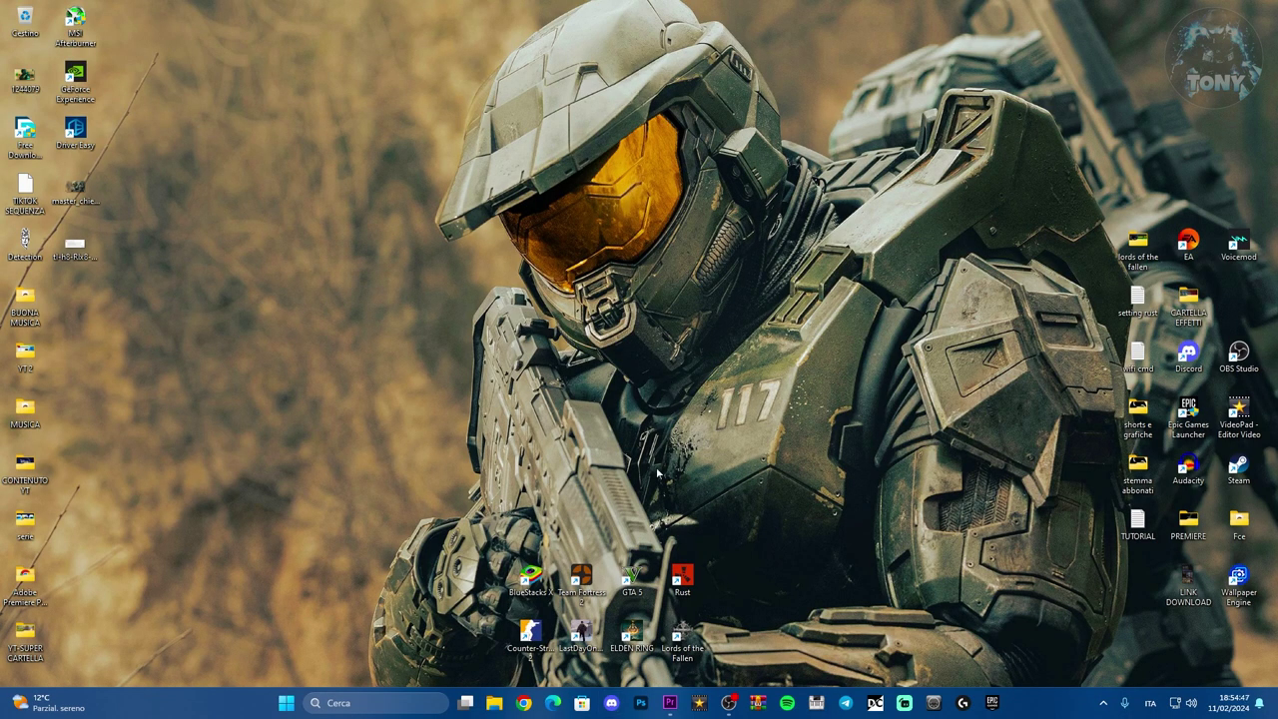
Search Windows for "esegui" and use the Run dialog to open the %appdata% folder.
left_click(359, 702)
type("esegui")
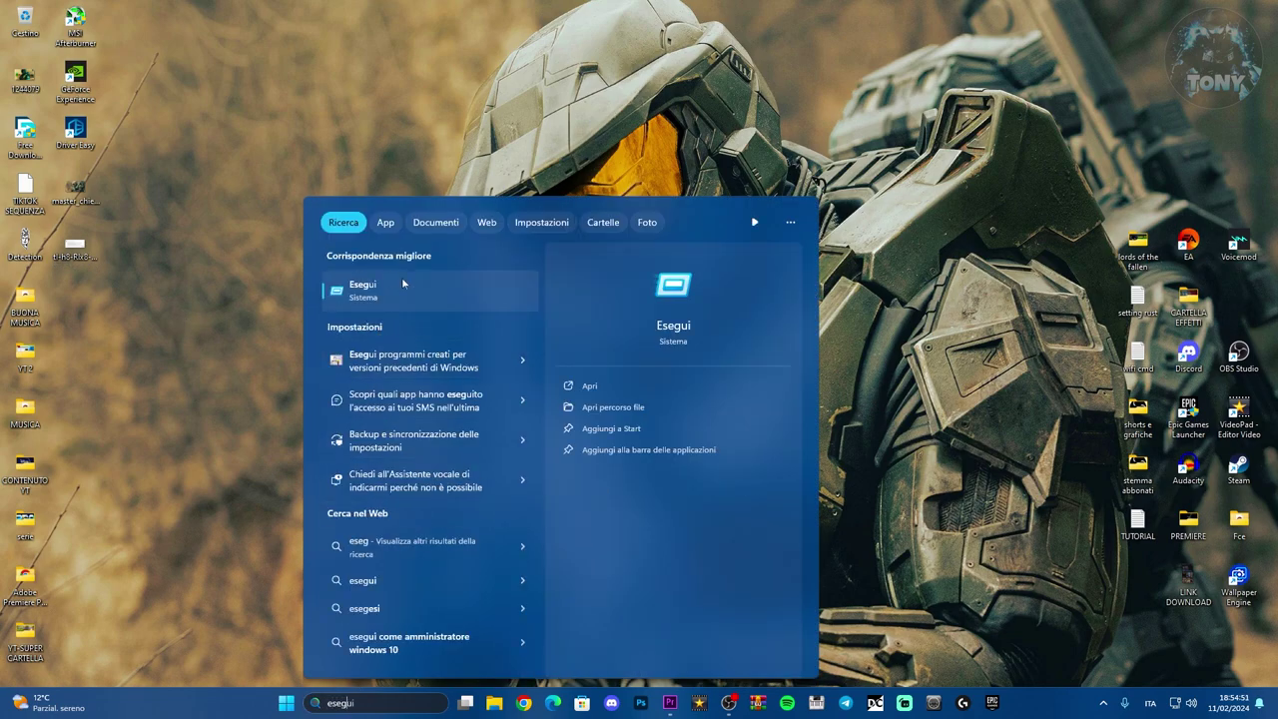
left_click(401, 279)
left_click_drag(131, 552, 506, 335)
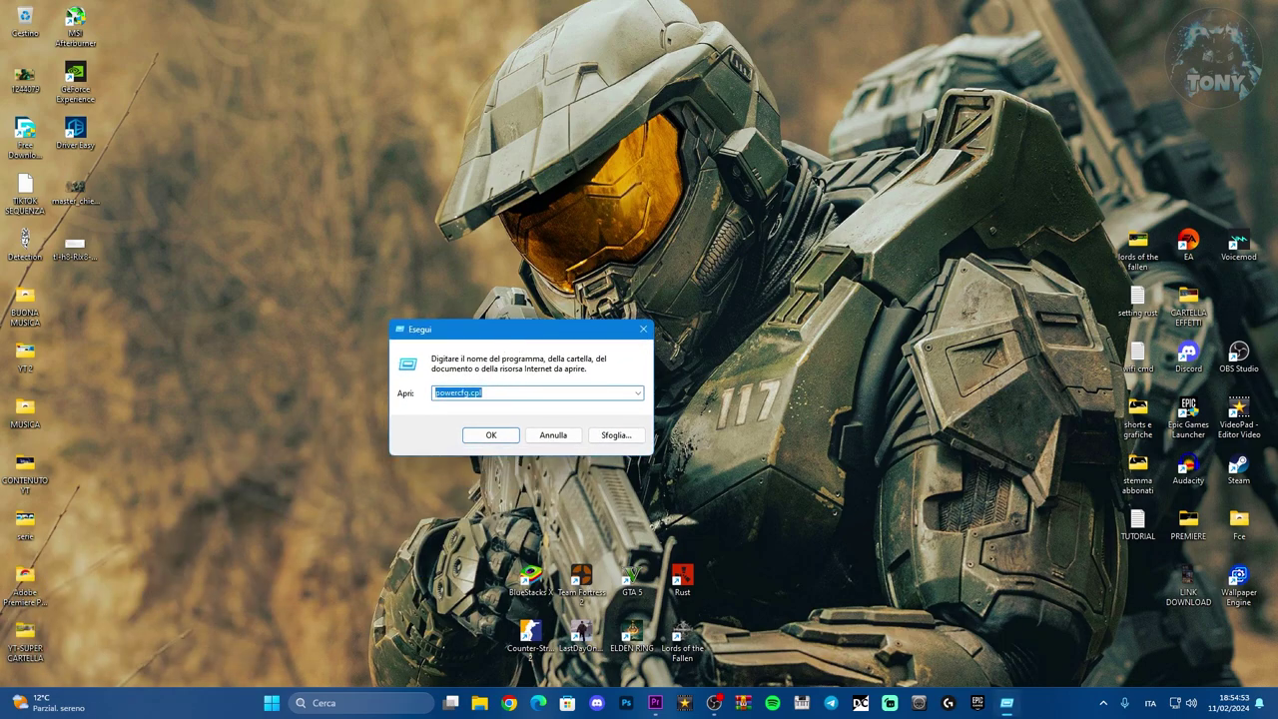
type("%")
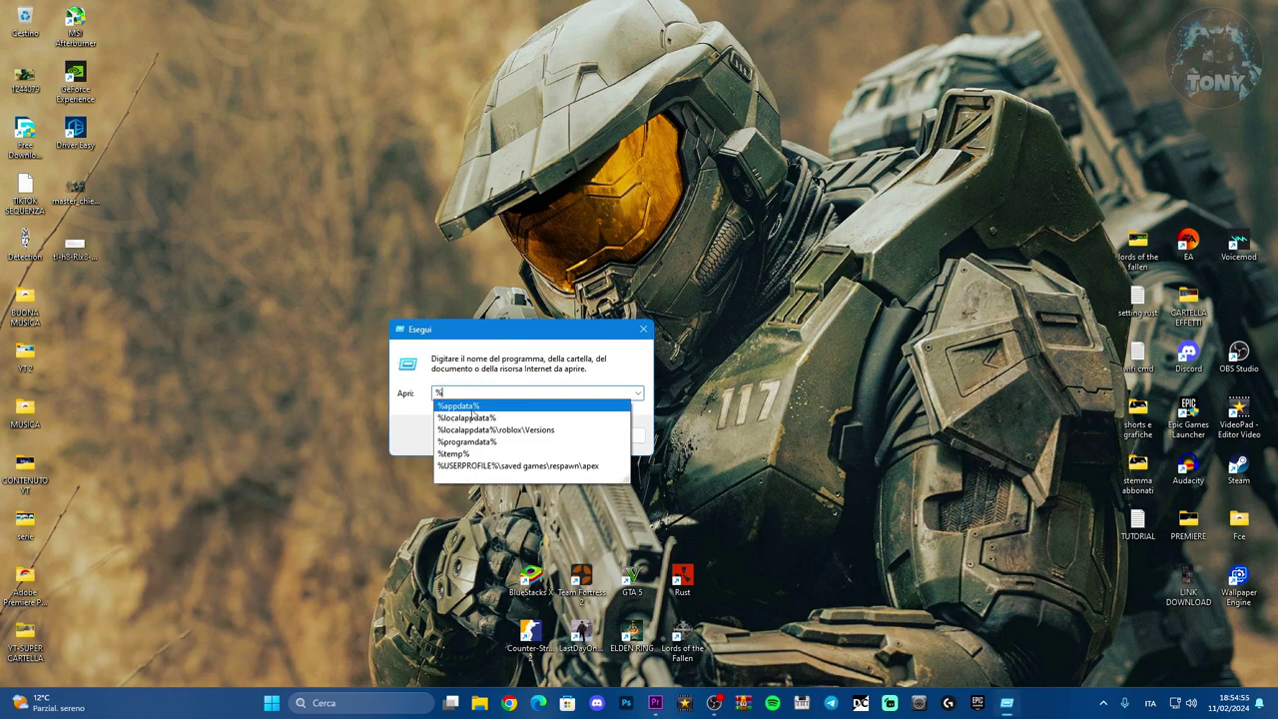
left_click(469, 406)
left_click(490, 435)
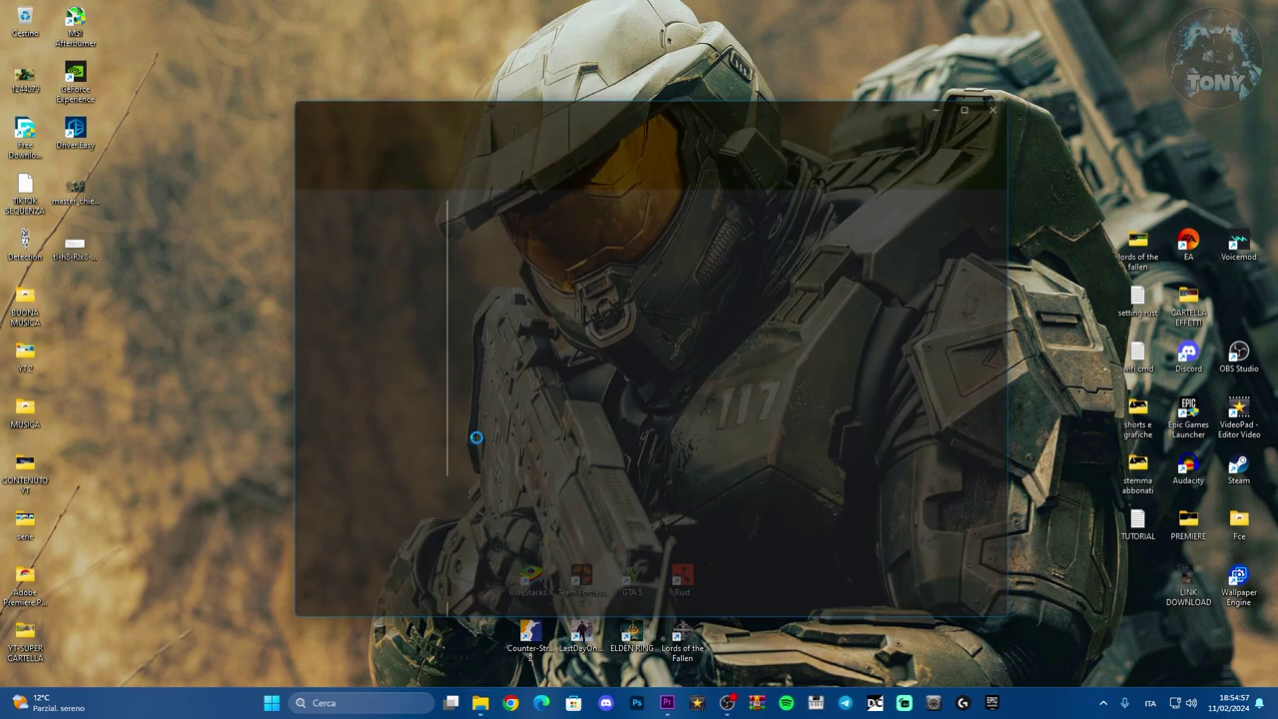
Go up to AppData, enter its Local folder and delete the Discord folder there.
left_click(569, 126)
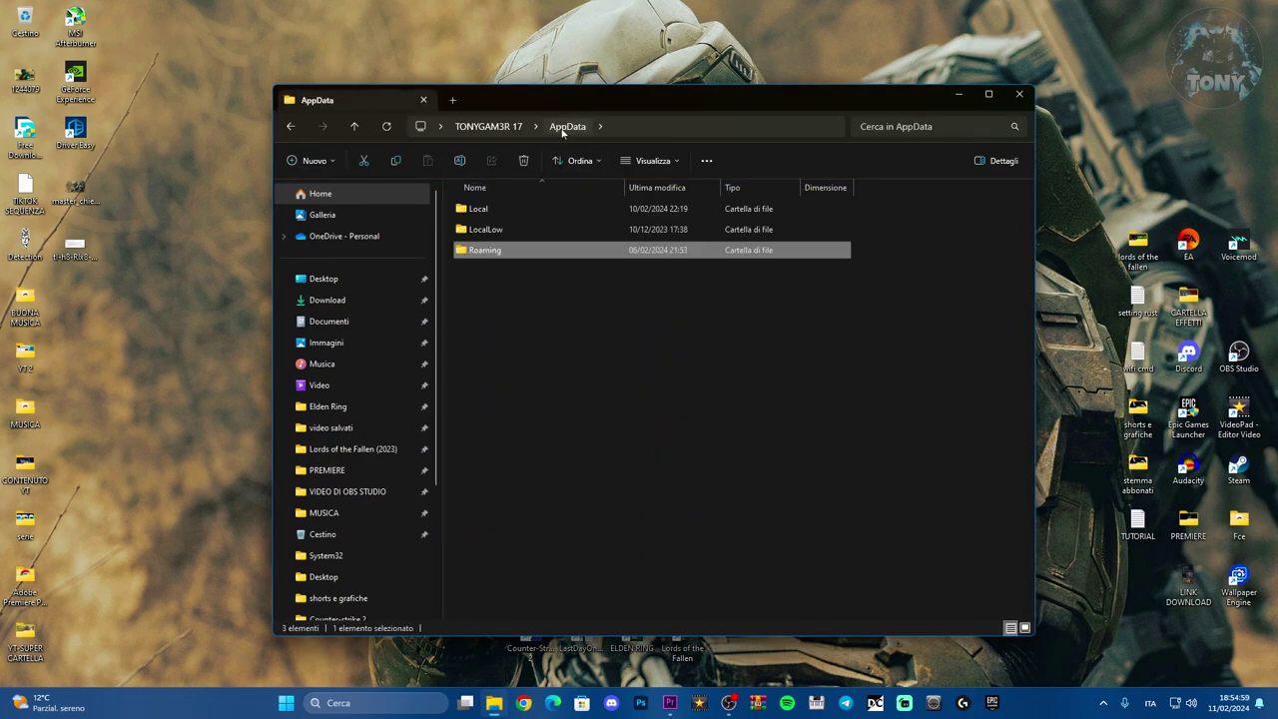
double_click(496, 215)
scroll(562, 315, "down", 3)
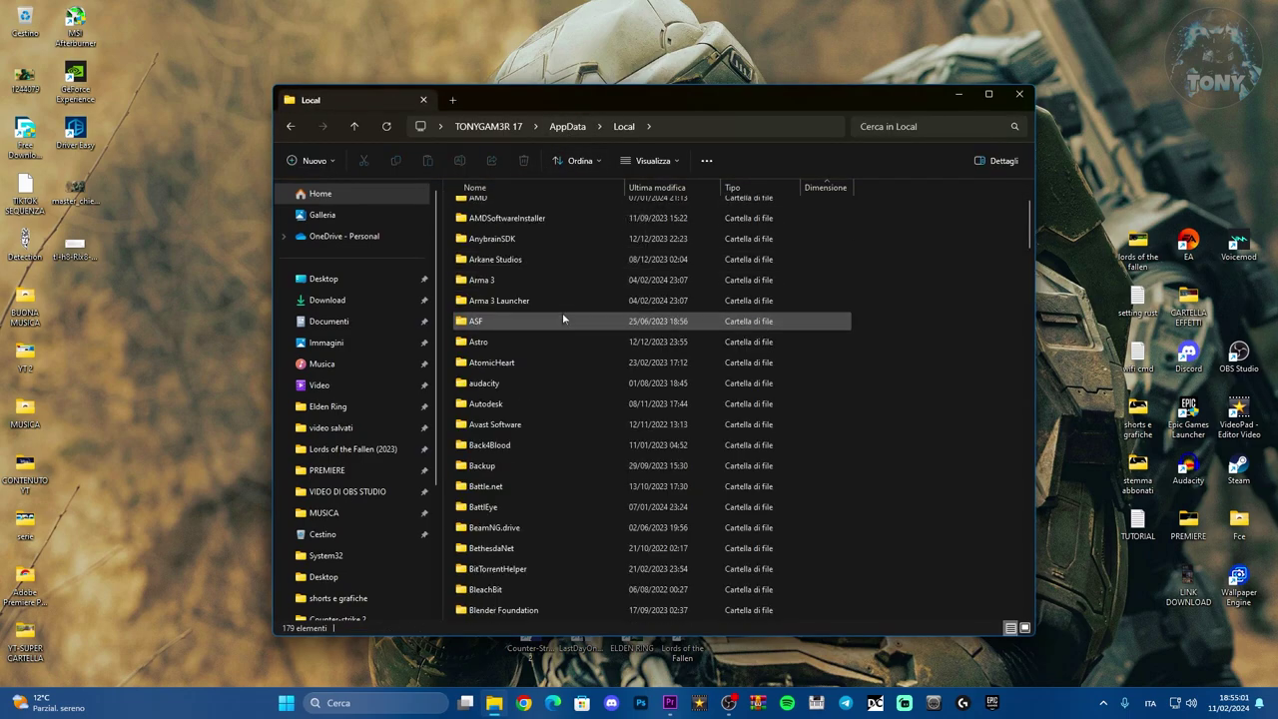
scroll(562, 317, "down", 12)
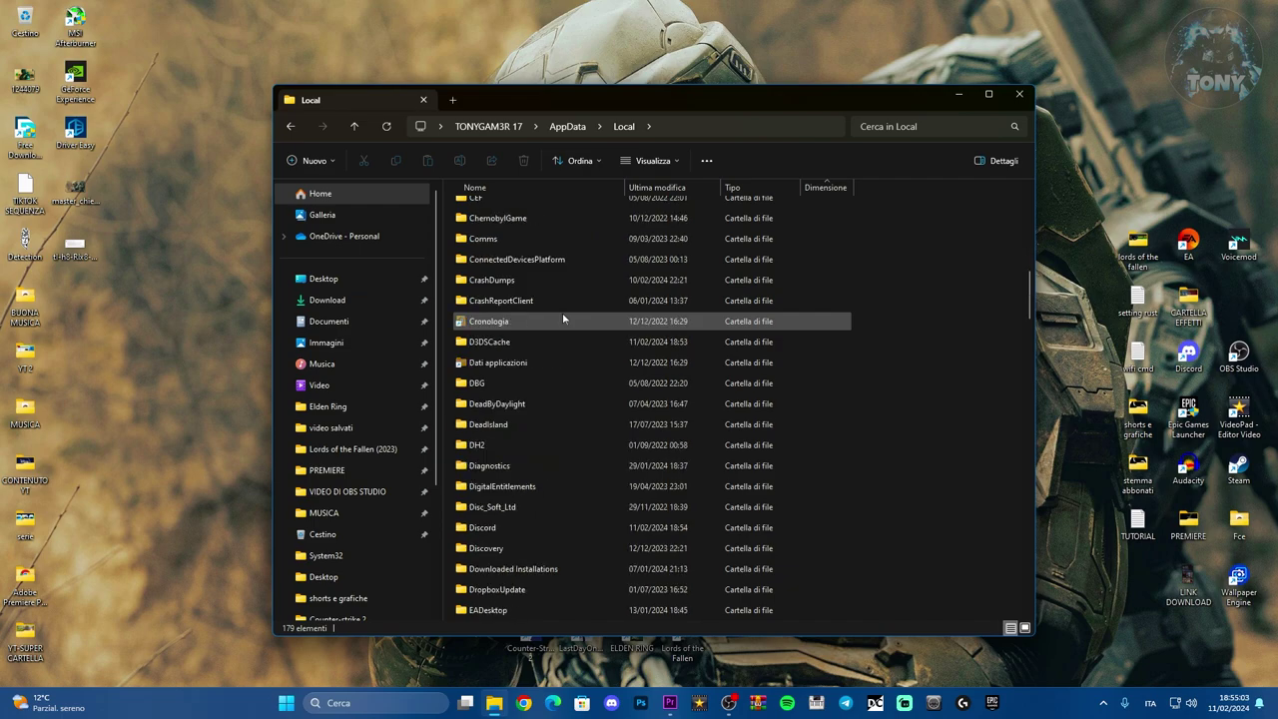
left_click(521, 426)
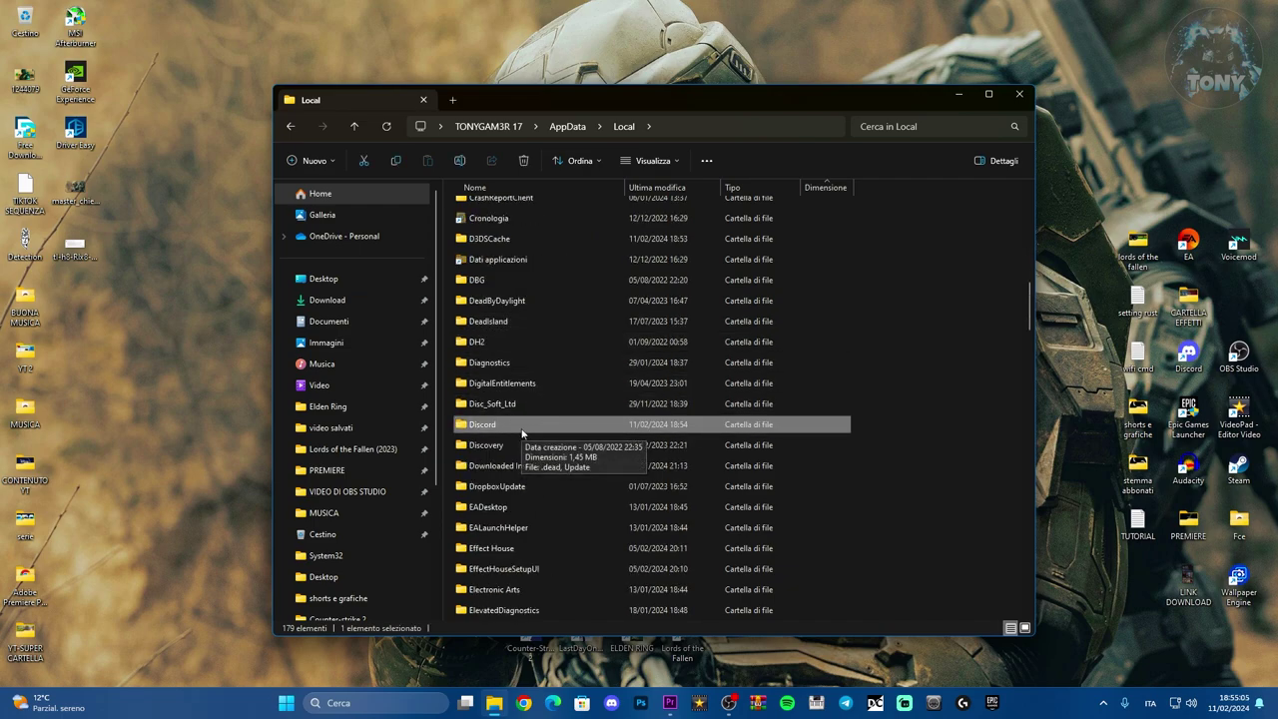
key("Delete")
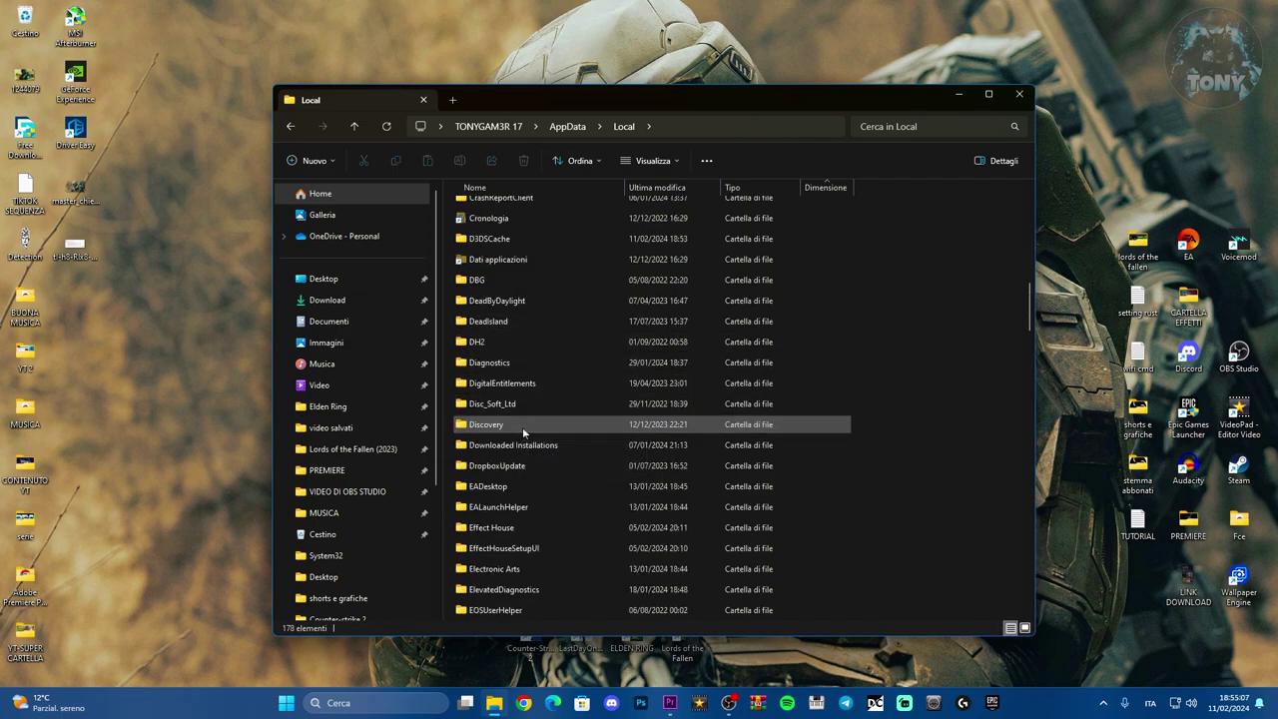
Check the LocalLow folder inside AppData for a Discord folder and return to the desktop.
left_click(566, 127)
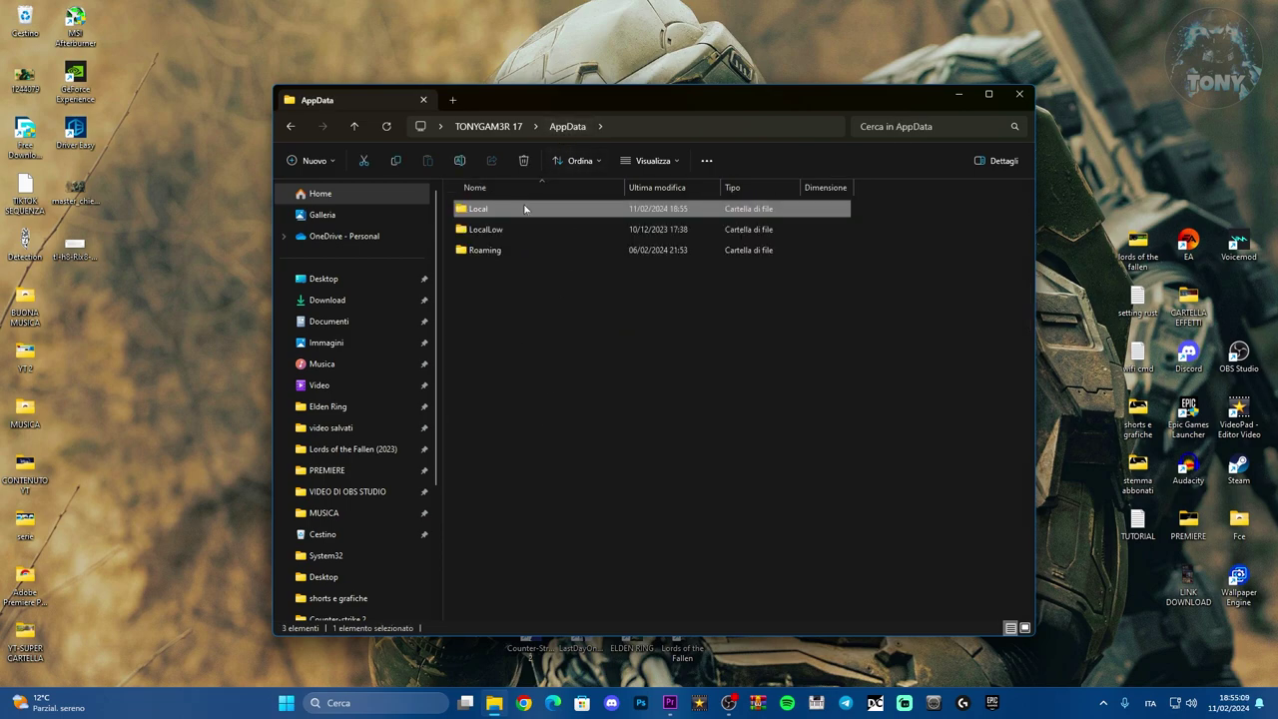
double_click(505, 230)
scroll(562, 322, "down", 3)
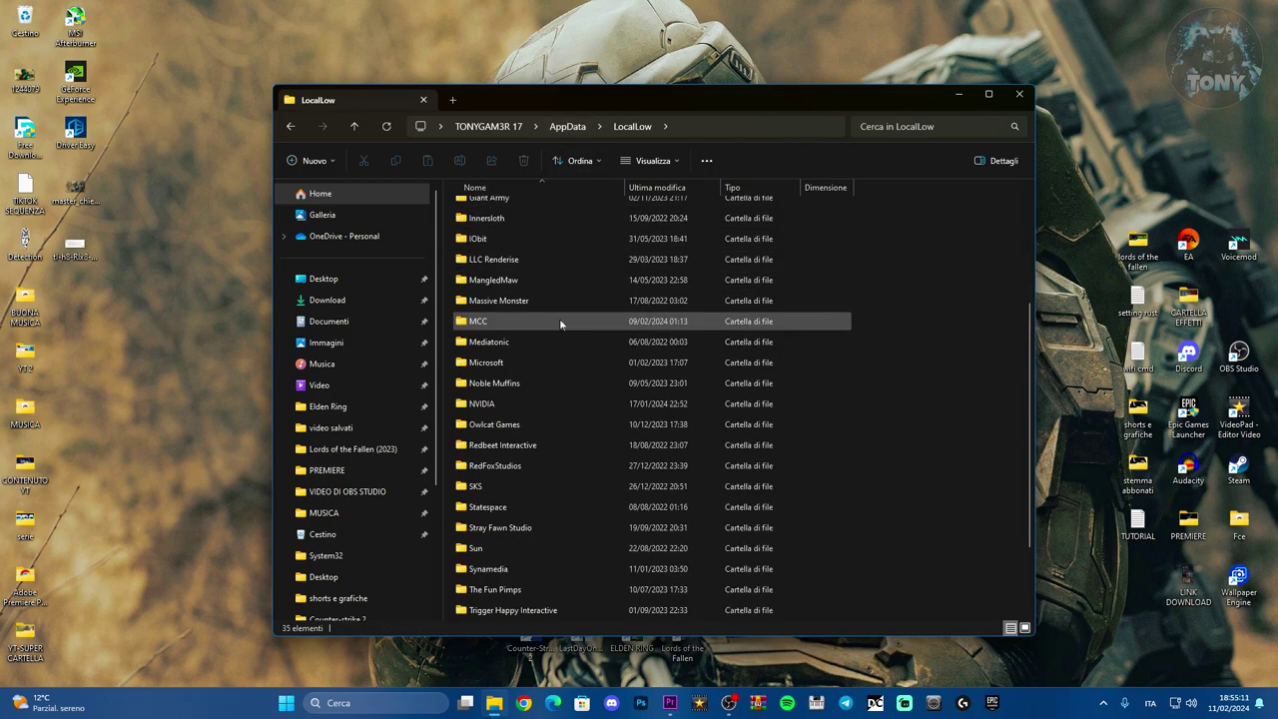
scroll(559, 321, "up", 3)
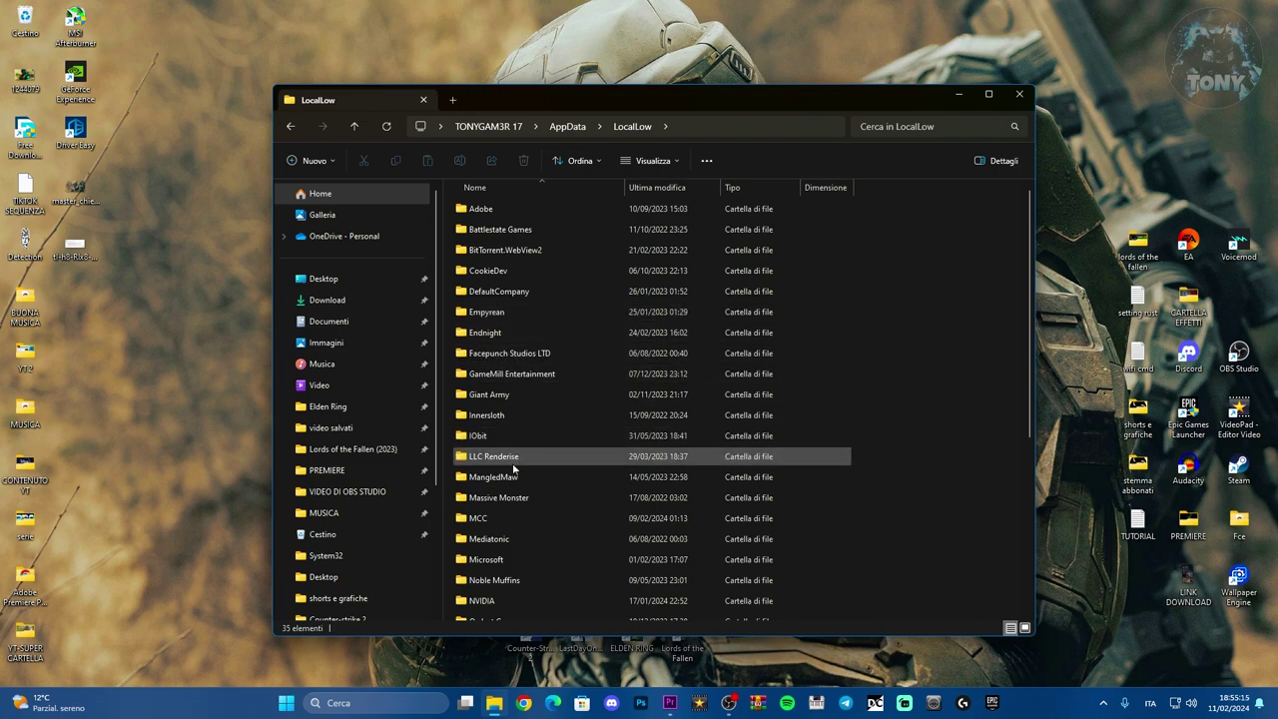
key("super+d")
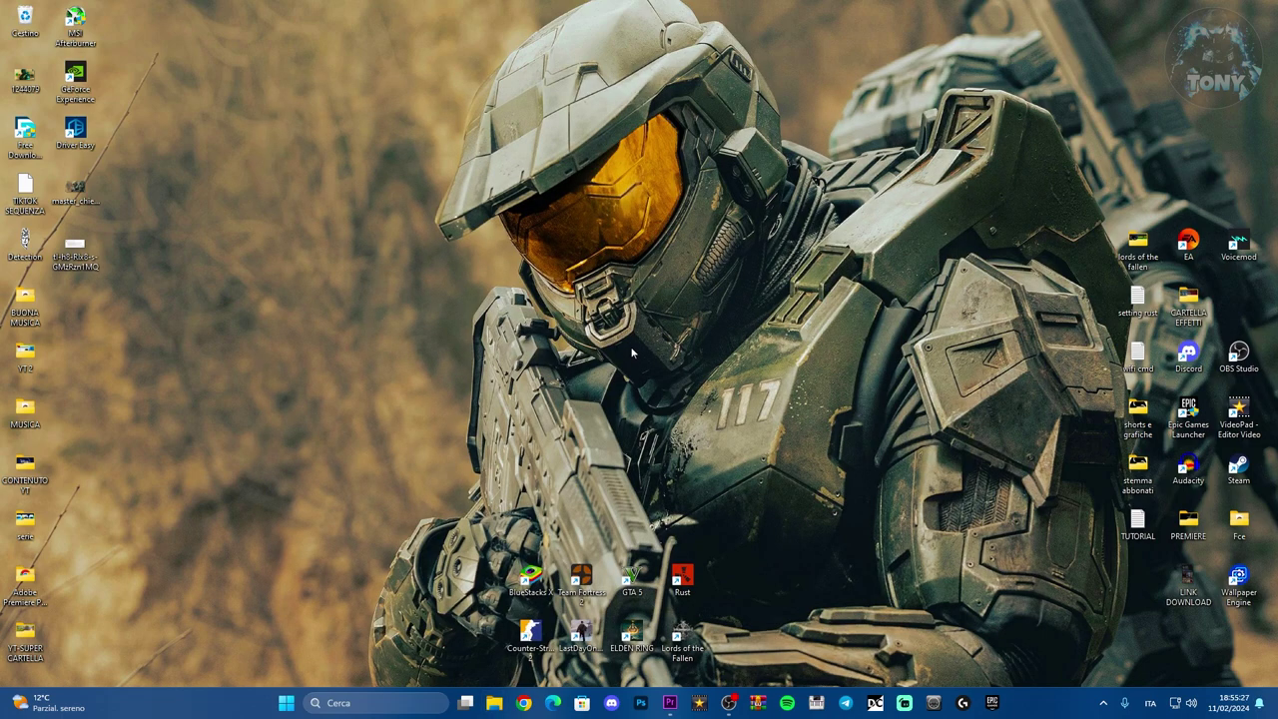
Search Windows for "pannello di controllo" and open the Control Panel.
left_click(340, 702)
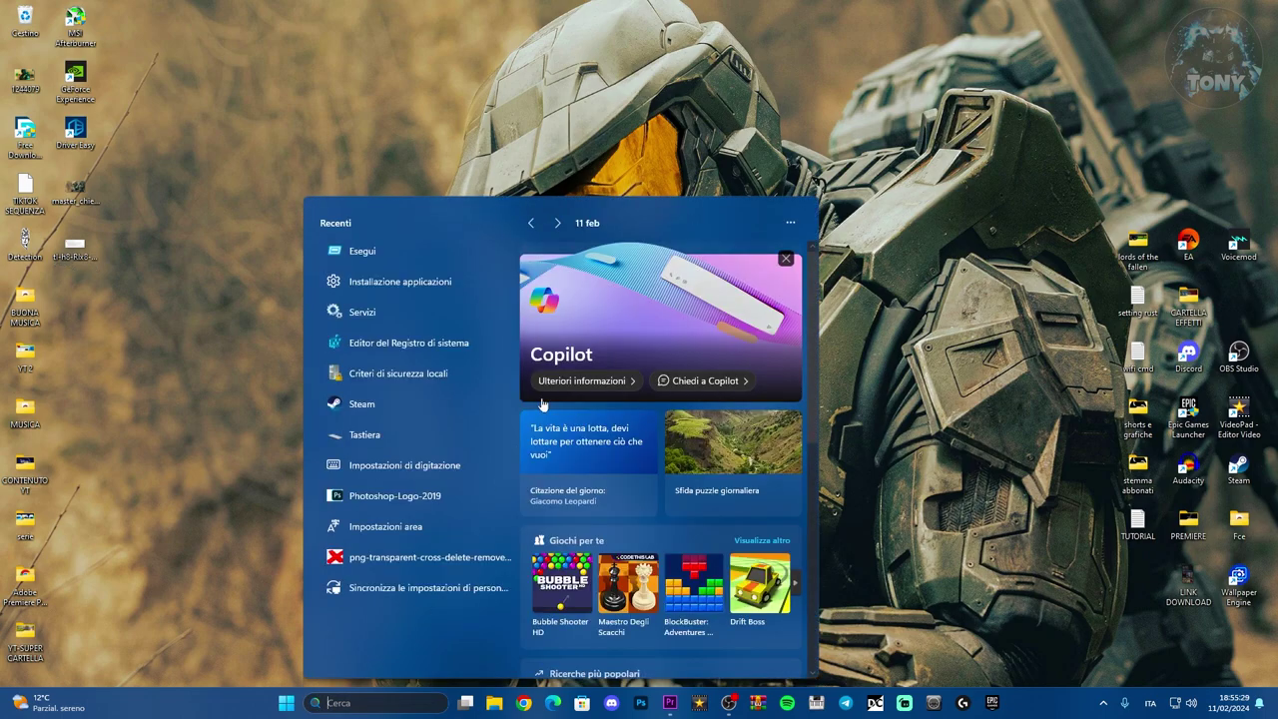
right_click(280, 703)
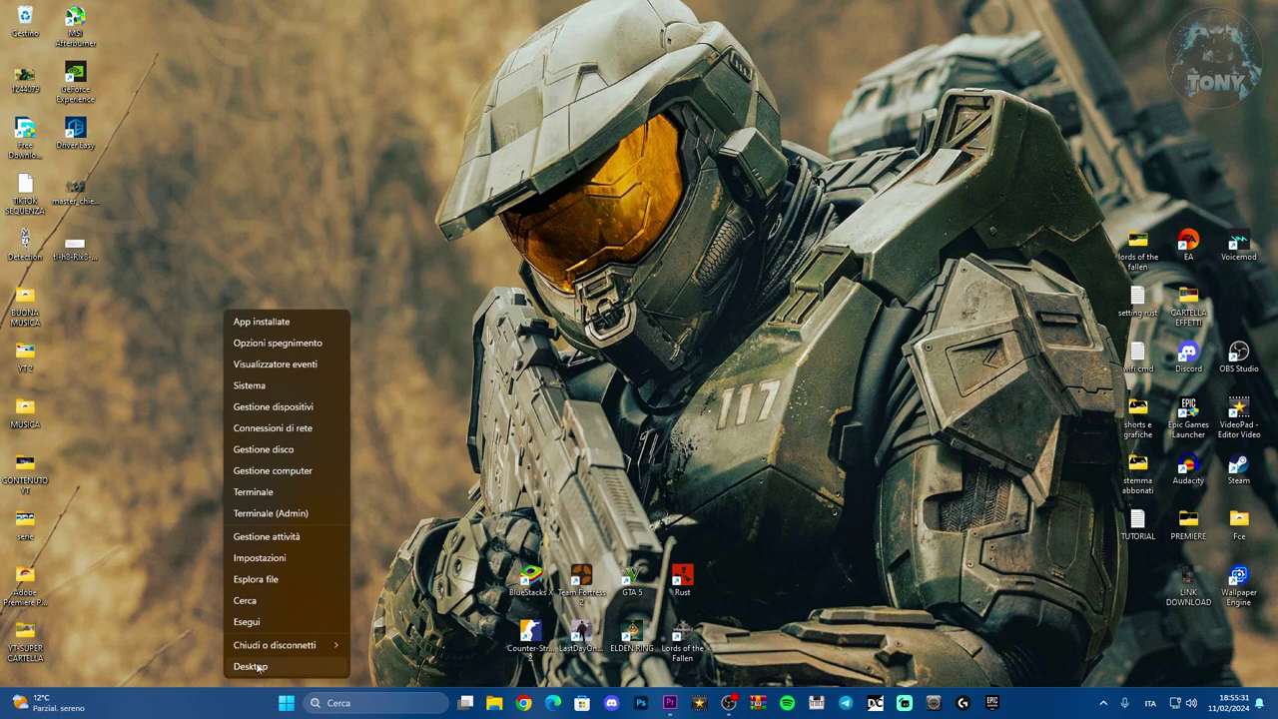
left_click(399, 712)
type("pannello di controllo")
left_click(367, 294)
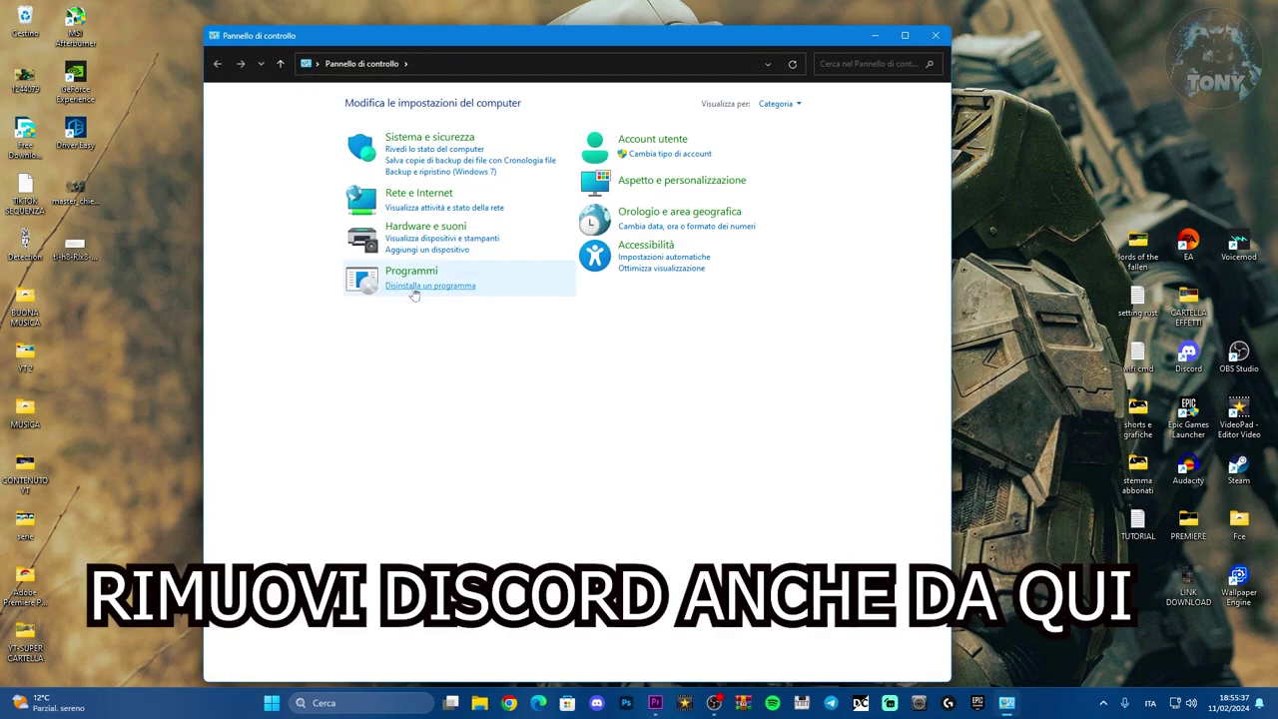
Open the Control Panel's list of programs to uninstall and look for a Discord entry.
left_click(413, 287)
scroll(416, 288, "down", 5)
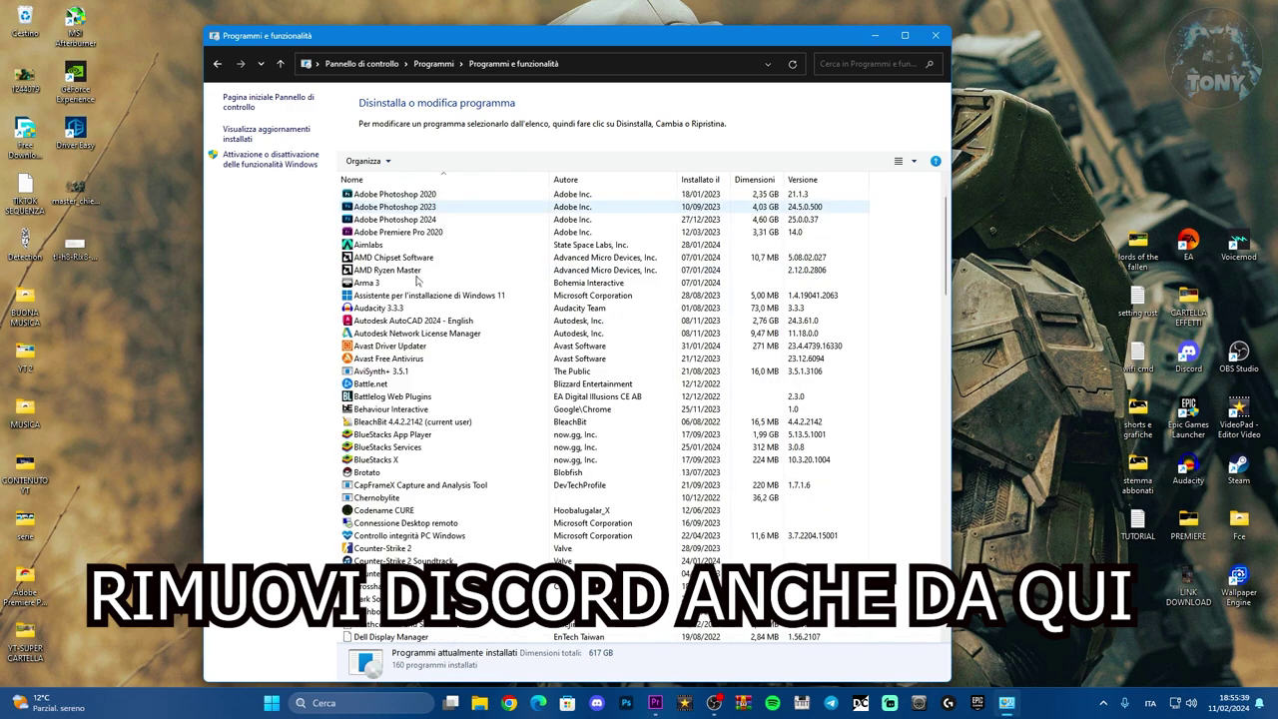
scroll(417, 282, "down", 5)
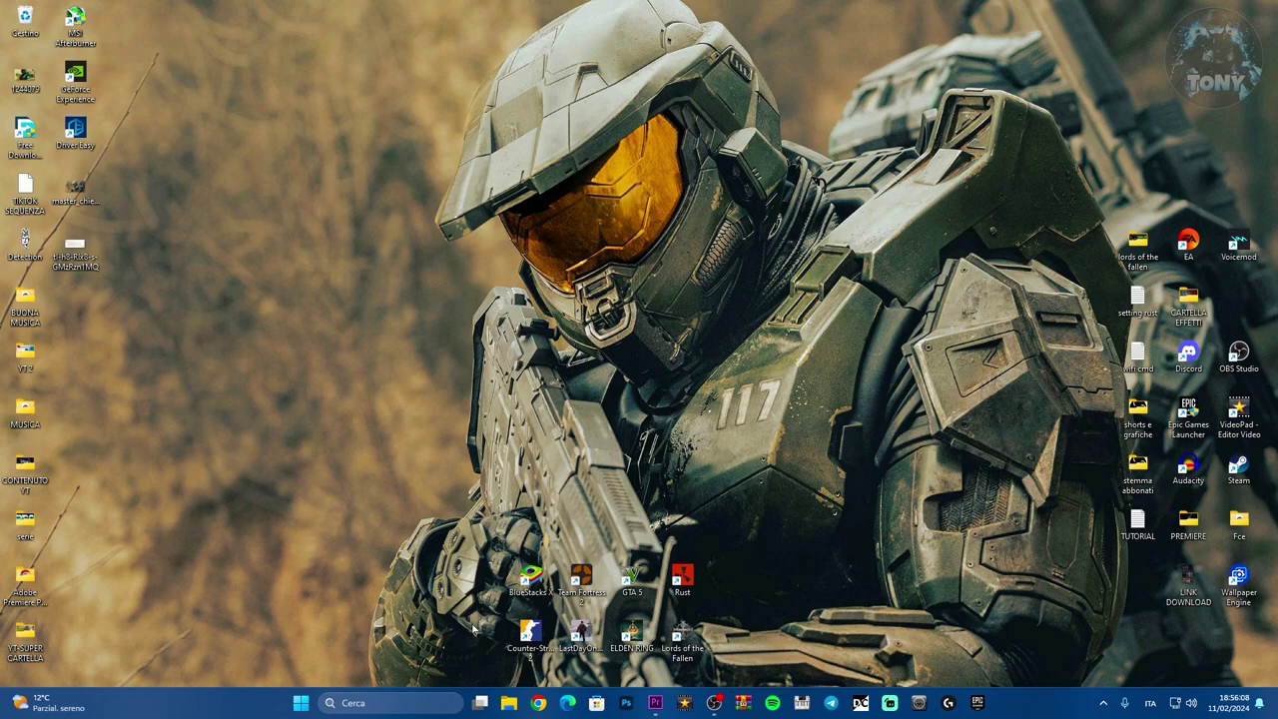
Open the Command Prompt as administrator and run gpupdate /force.
left_click(377, 705)
type("cmd")
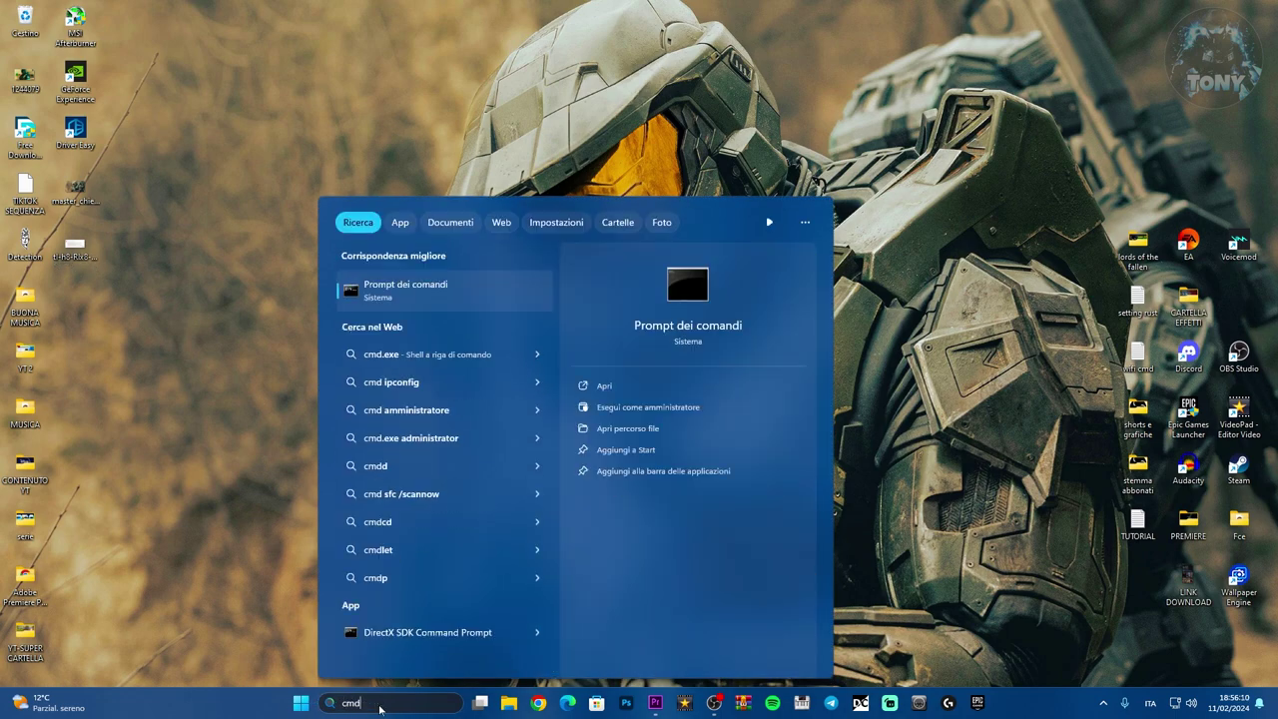
right_click(420, 286)
left_click(471, 291)
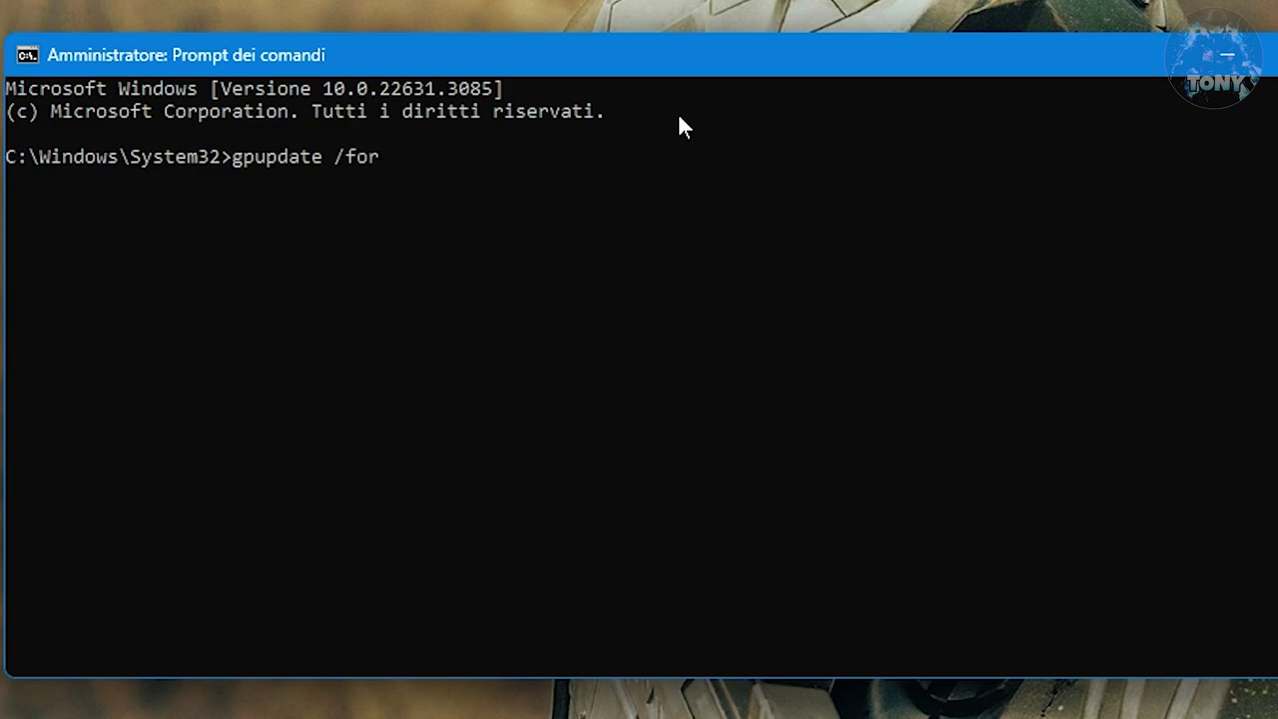
key("Return")
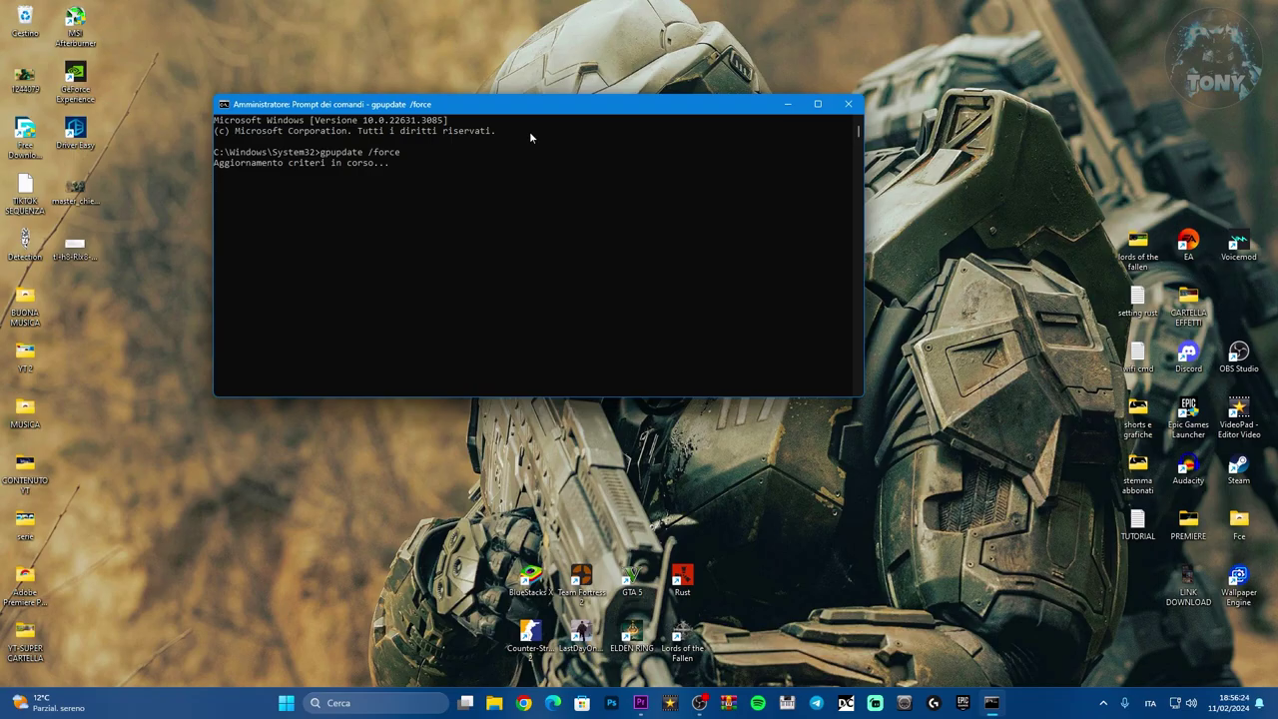
Close the Command Prompt window and open the power options in the Start menu.
left_click_drag(484, 112, 495, 113)
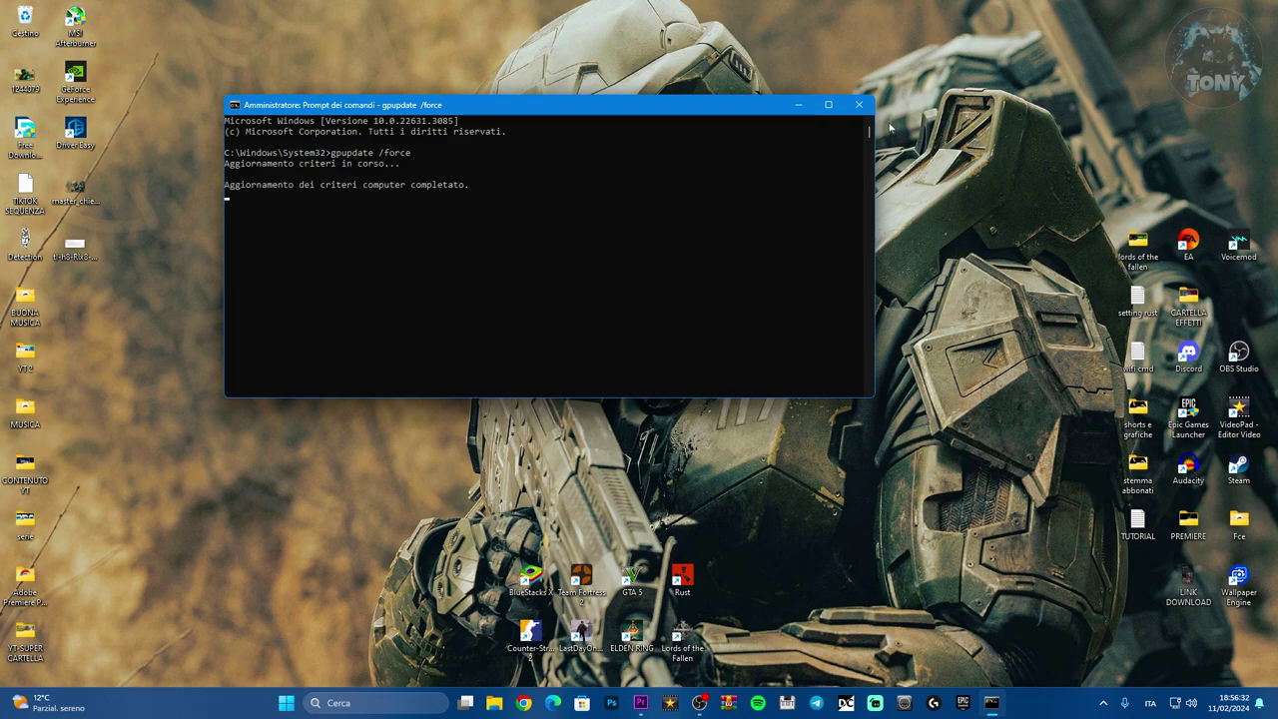
left_click(858, 104)
left_click(301, 703)
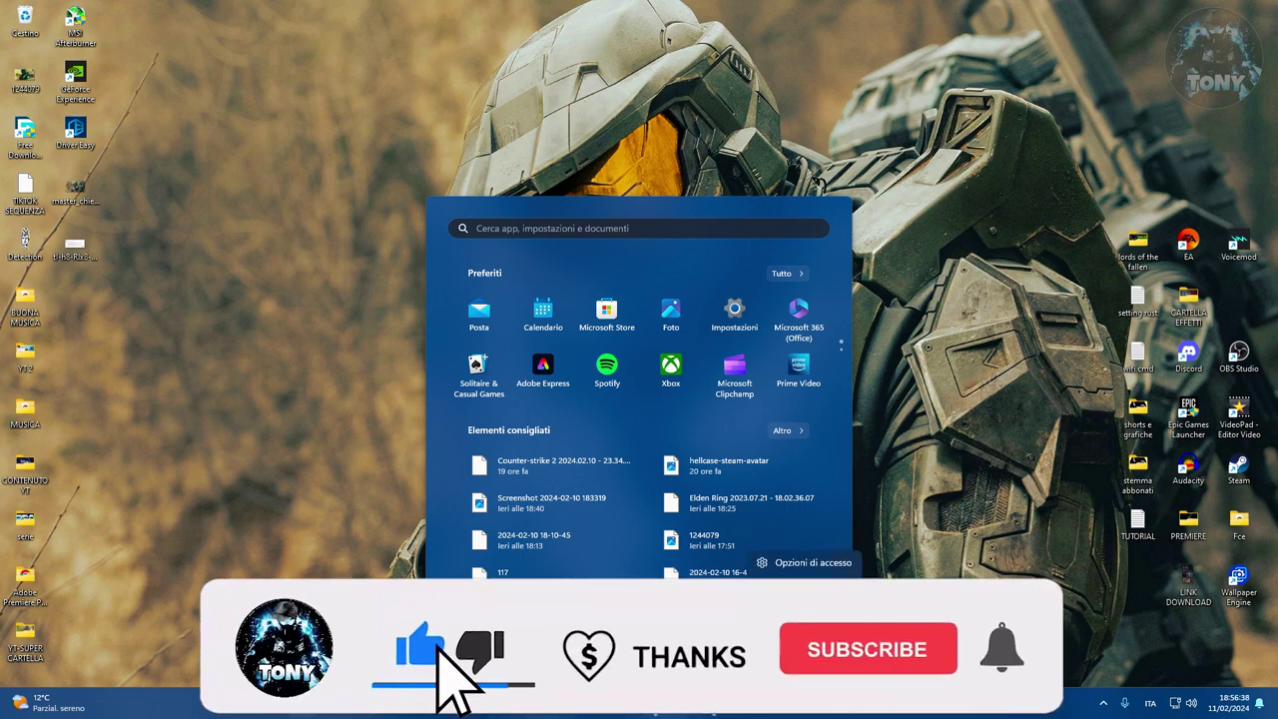
left_click(878, 499)
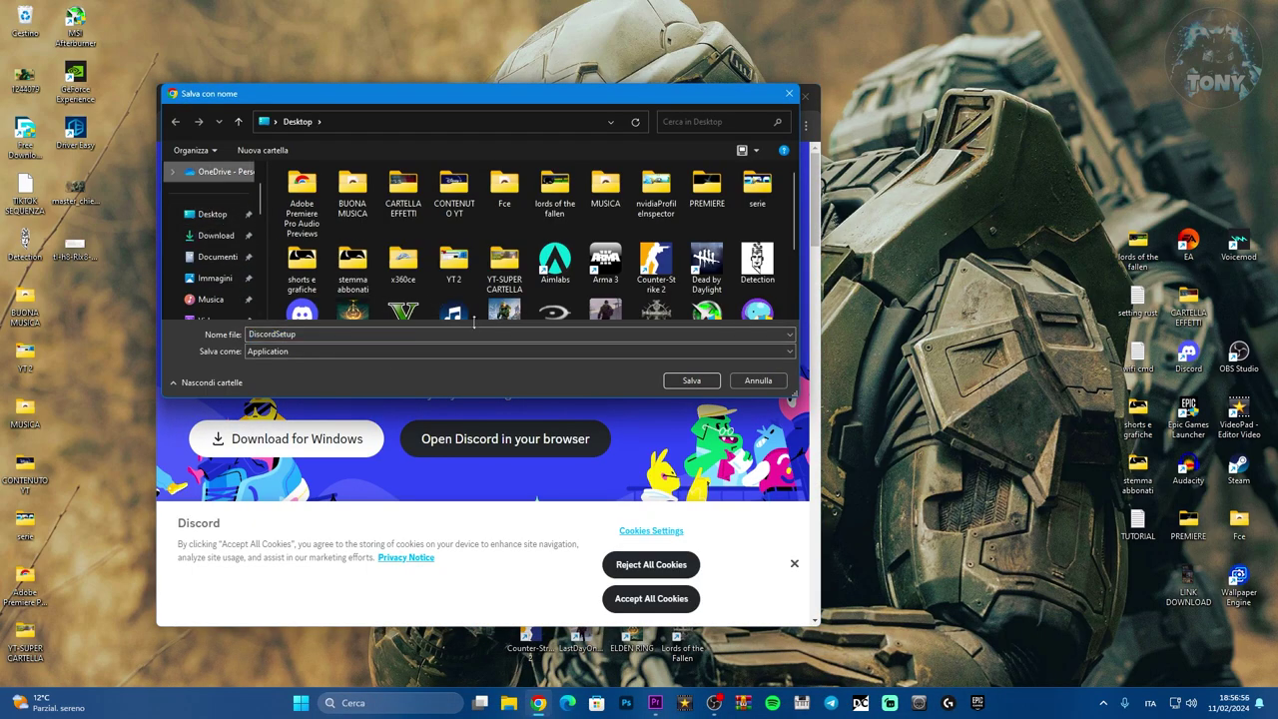
Save the DiscordSetup installer to the Desktop, run it and close the browser.
left_click(687, 380)
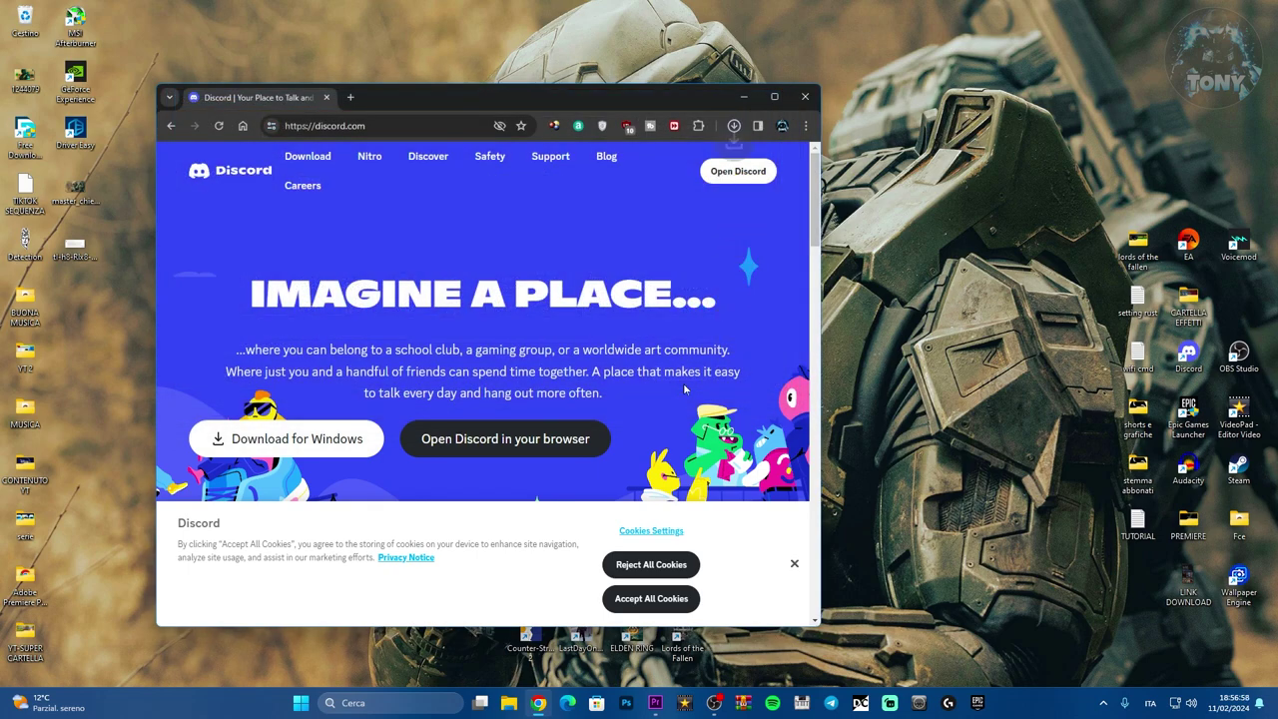
left_click(76, 297)
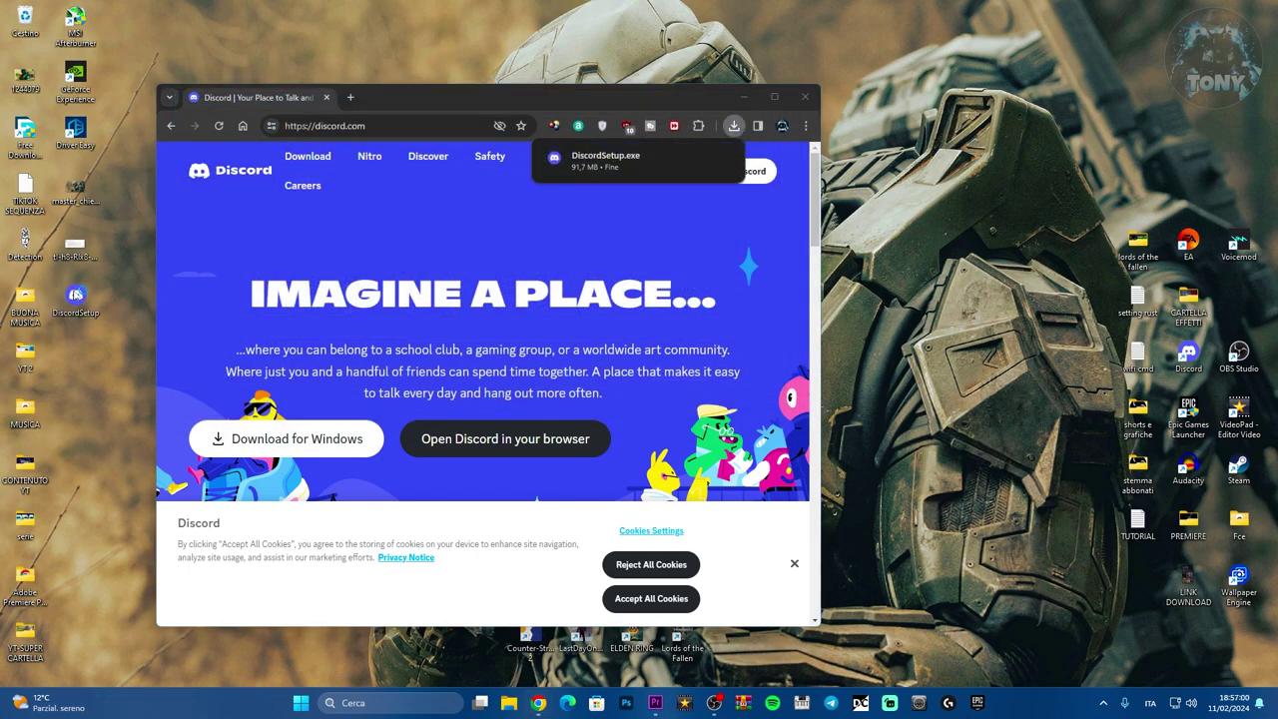
left_click(803, 100)
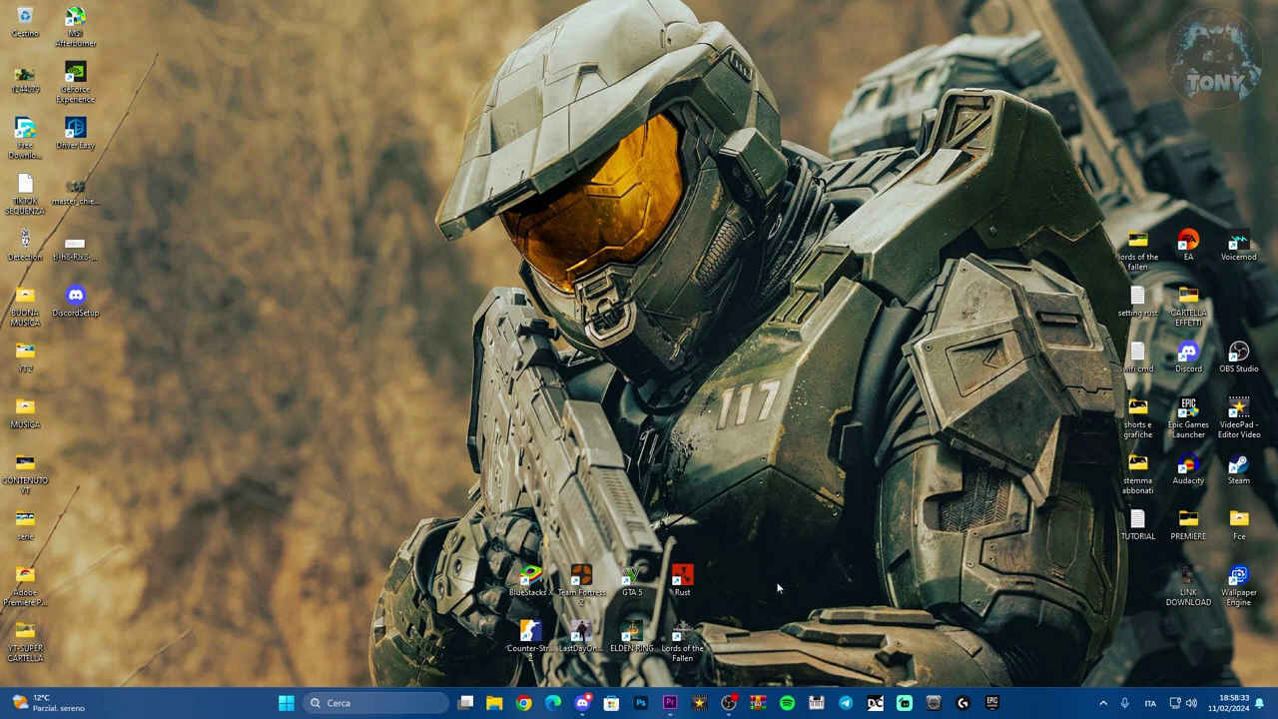
Quit Discord completely so that it stops running in the background.
left_click(1102, 704)
right_click(1077, 610)
left_click(1128, 592)
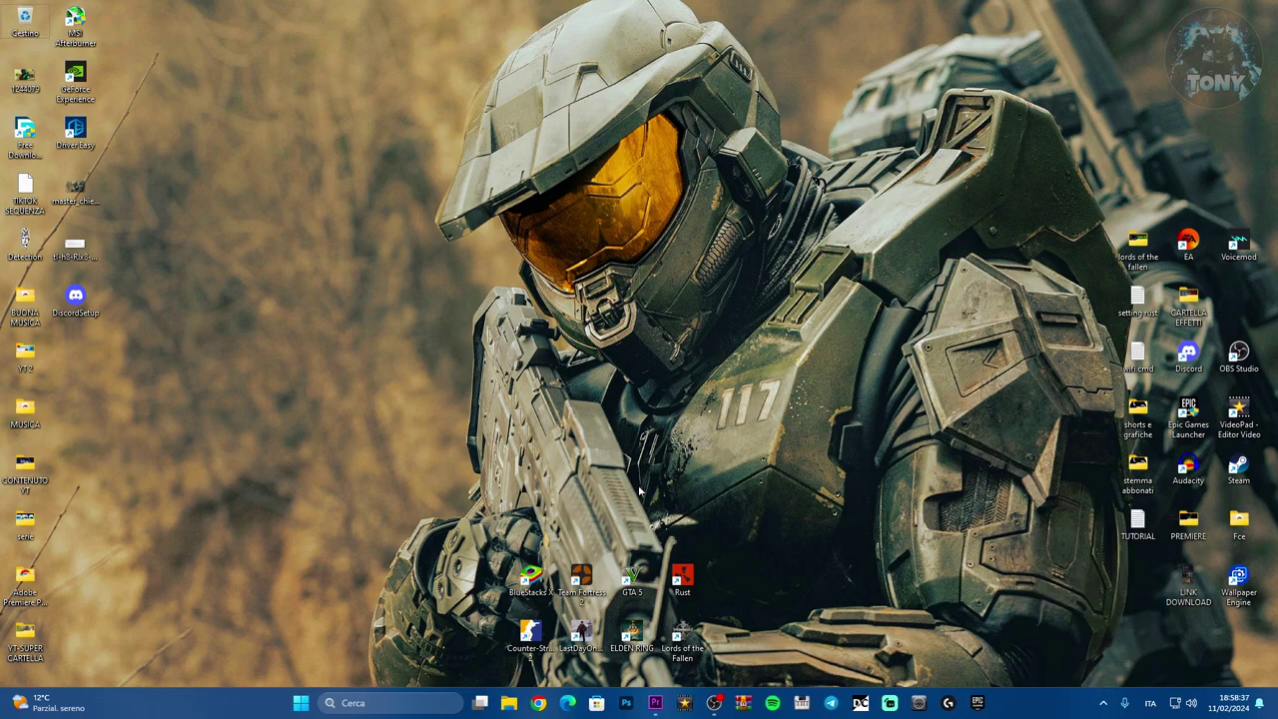
Delete the discord folder from AppData's Roaming folder, empty the Recycle Bin and close the folder window.
key("super+r")
key("Return")
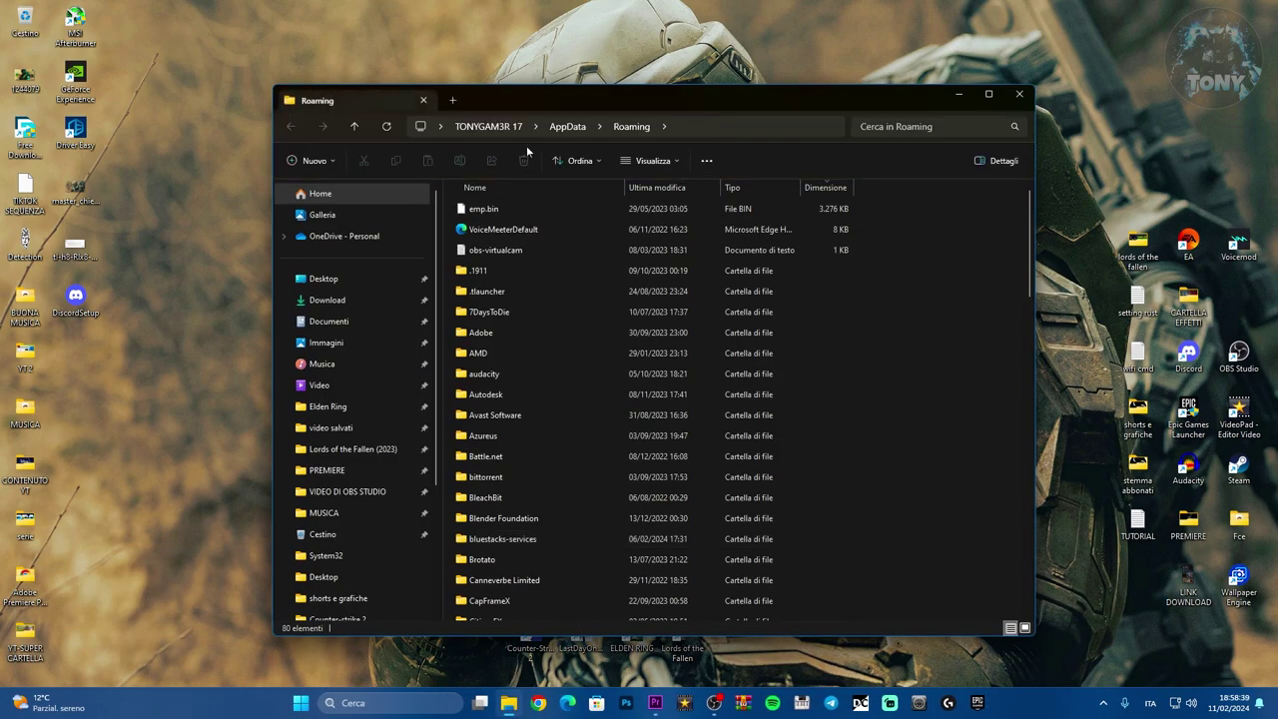
scroll(593, 465, "down", 7)
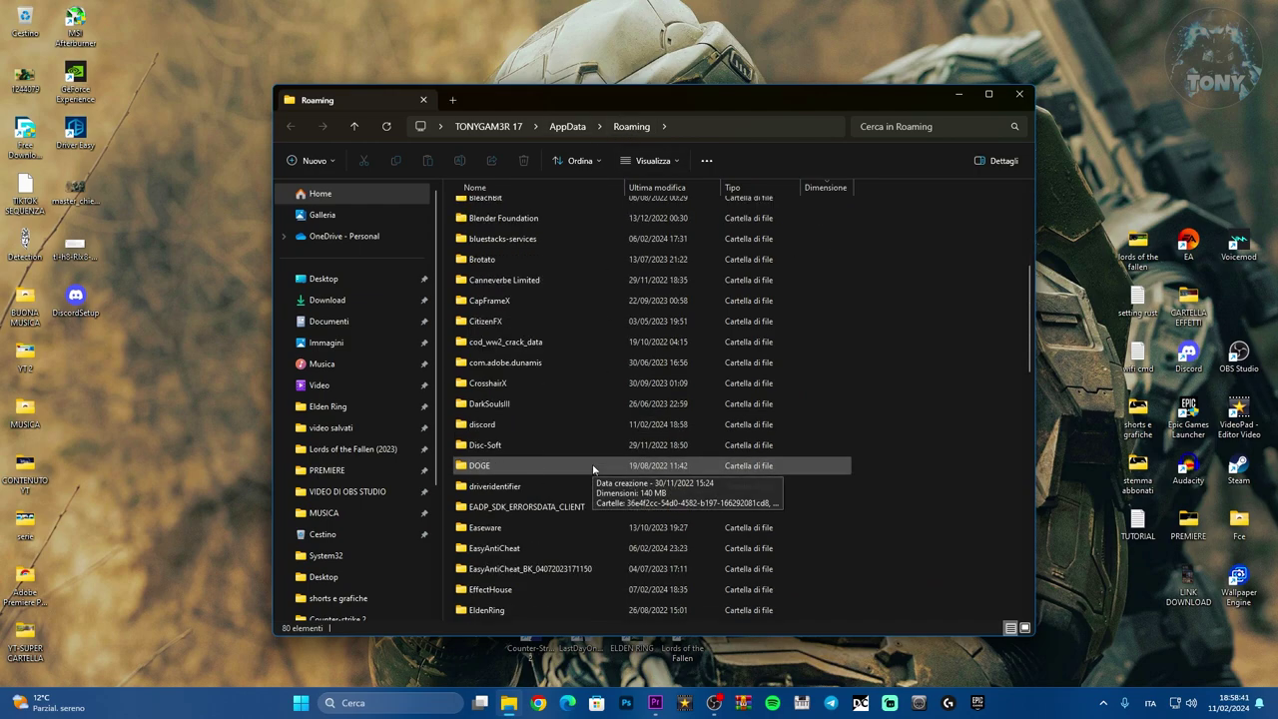
left_click(526, 321)
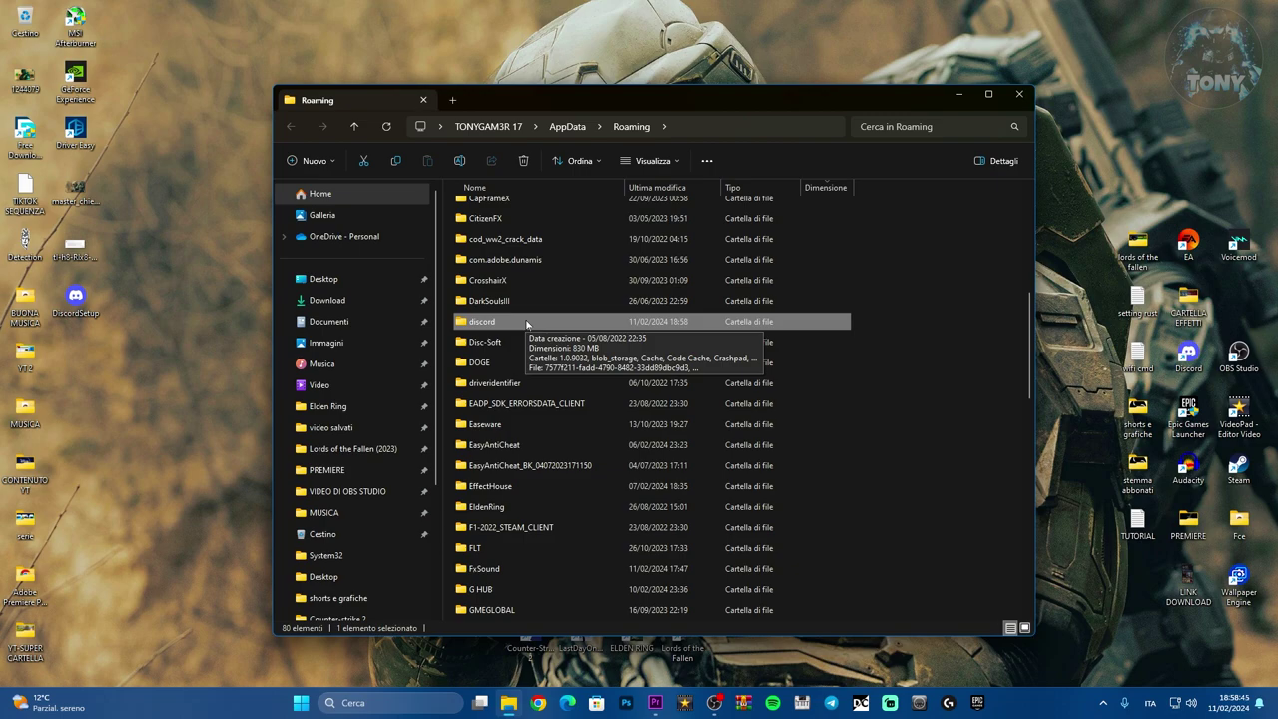
key("Delete")
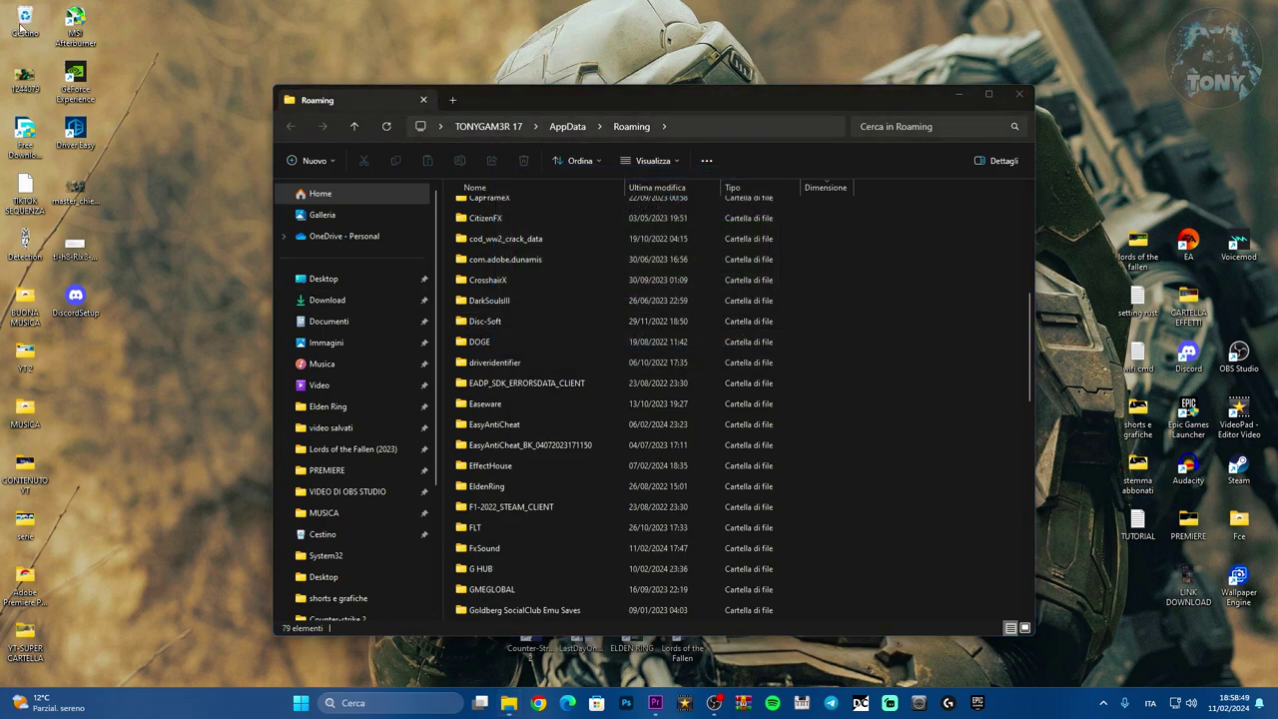
left_click(691, 402)
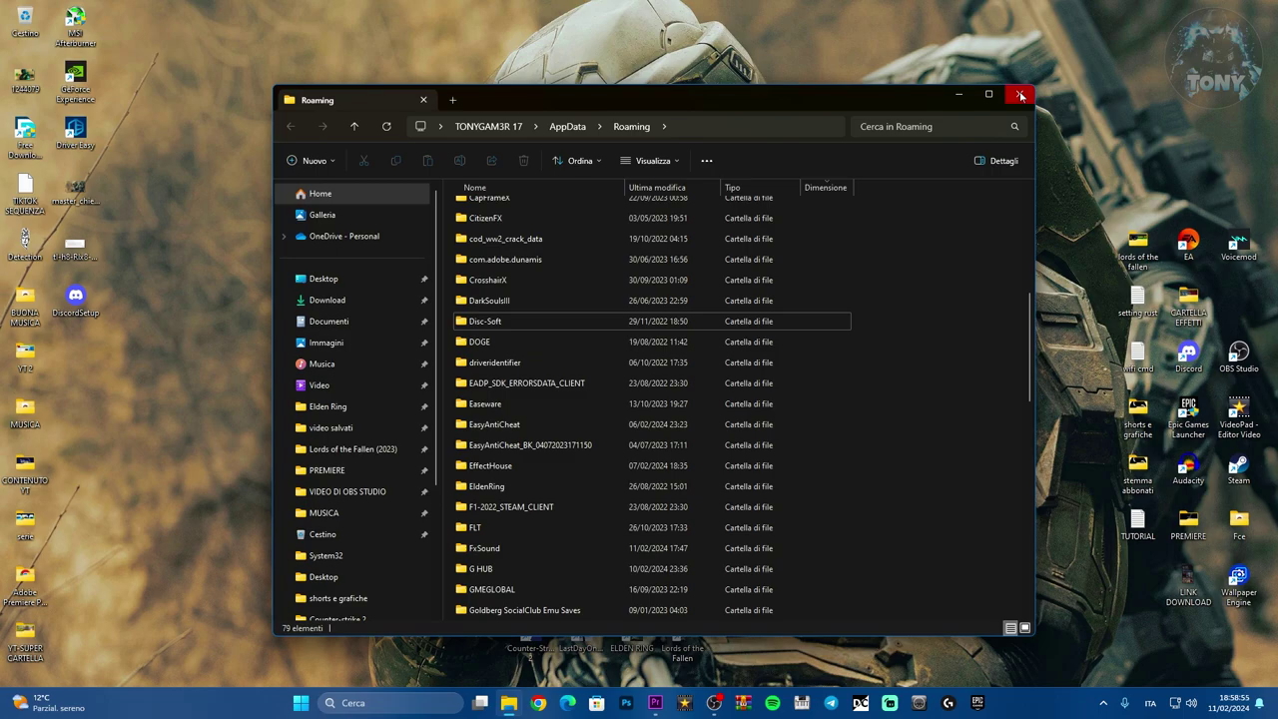
left_click(1020, 95)
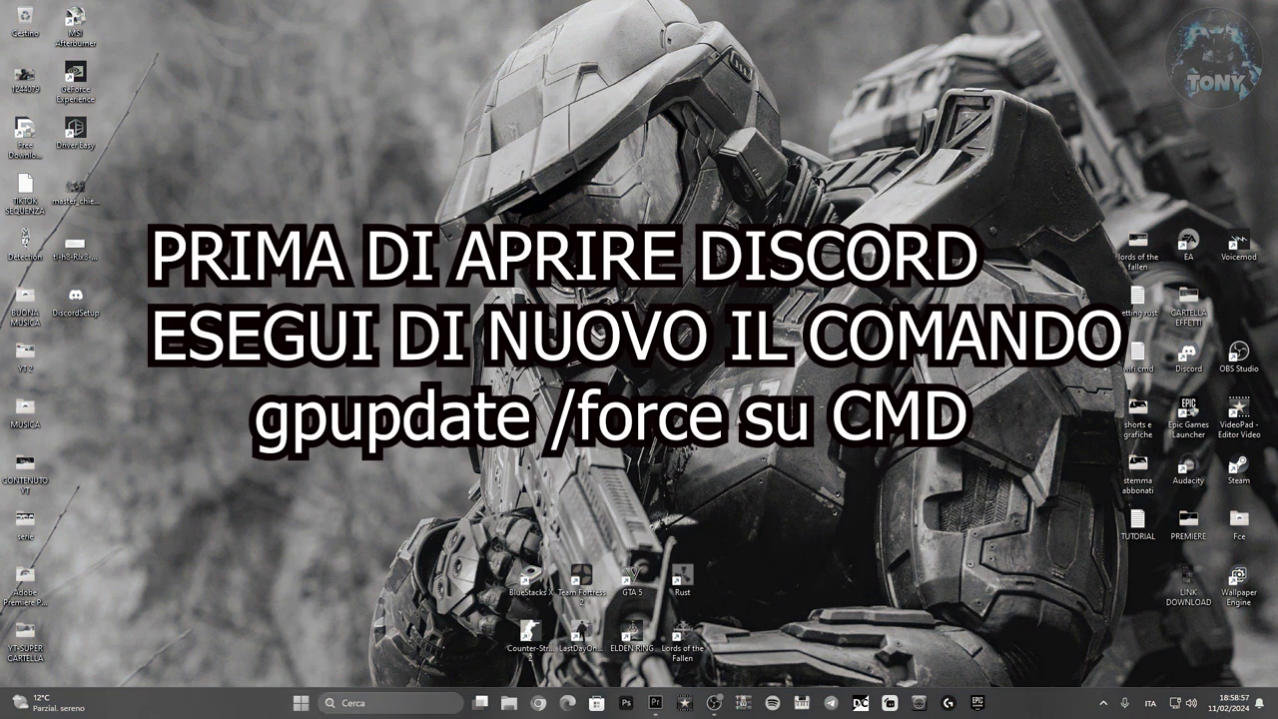
Search Windows for "disc", open the Discord app and dismiss the purple notice banner.
left_click(375, 702)
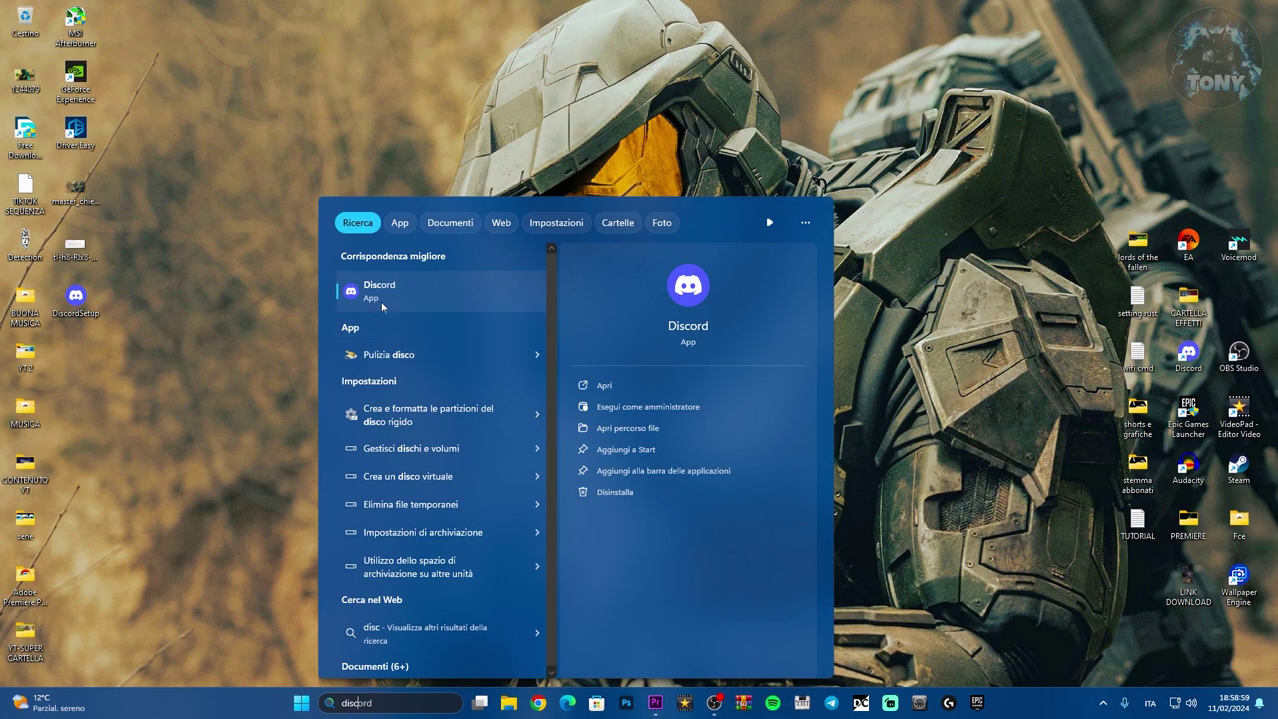
left_click(384, 293)
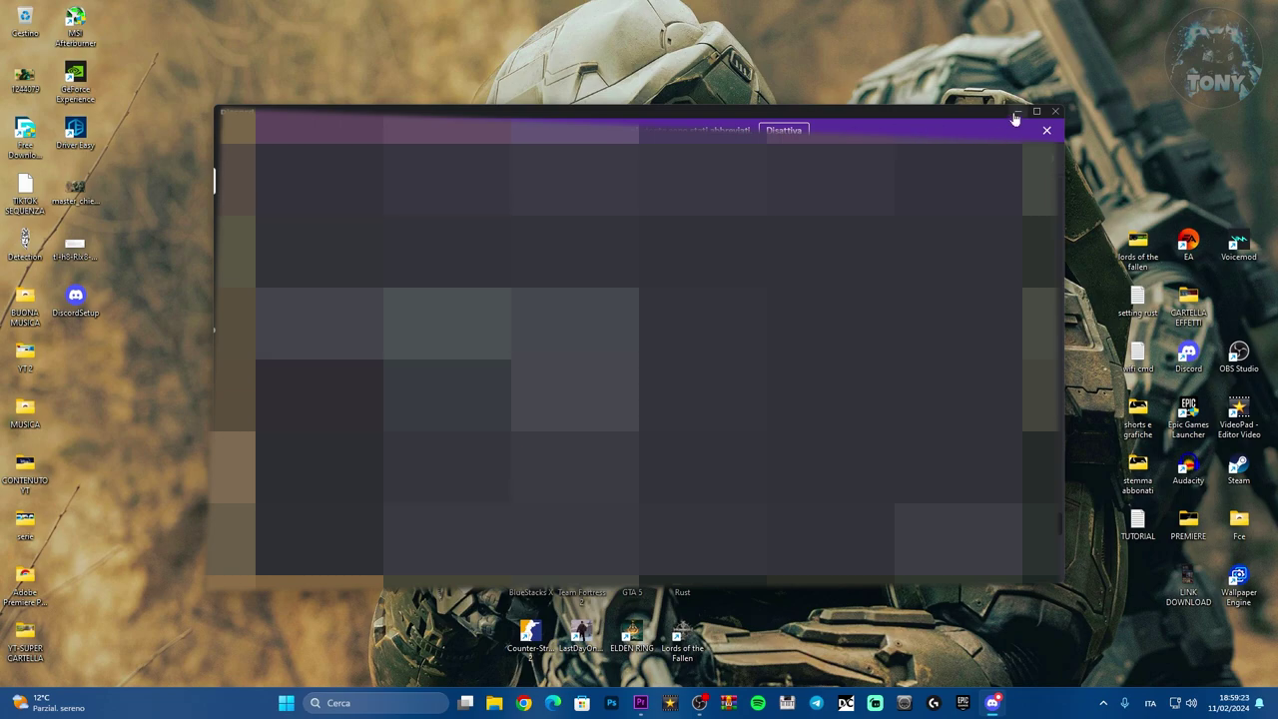
left_click(1046, 130)
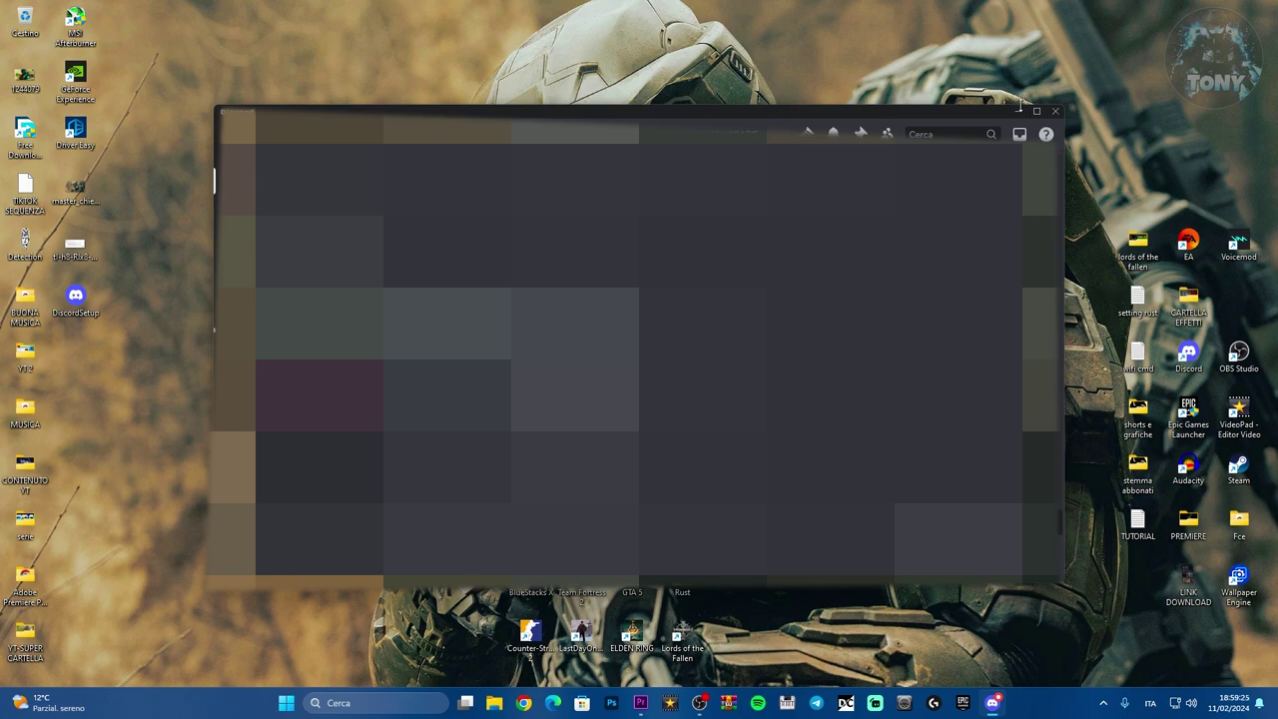
Minimize Discord and reorder its taskbar icon to sit between Chrome and Edge.
left_click(1018, 111)
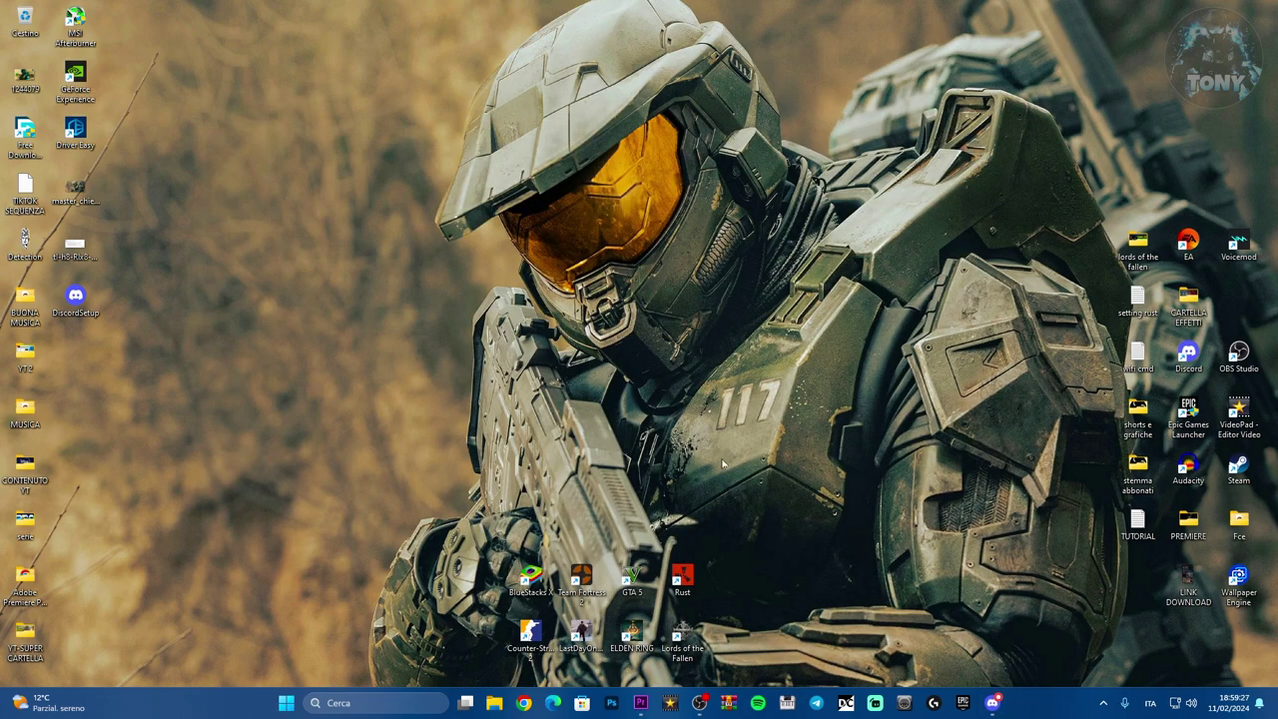
left_click_drag(993, 702, 553, 702)
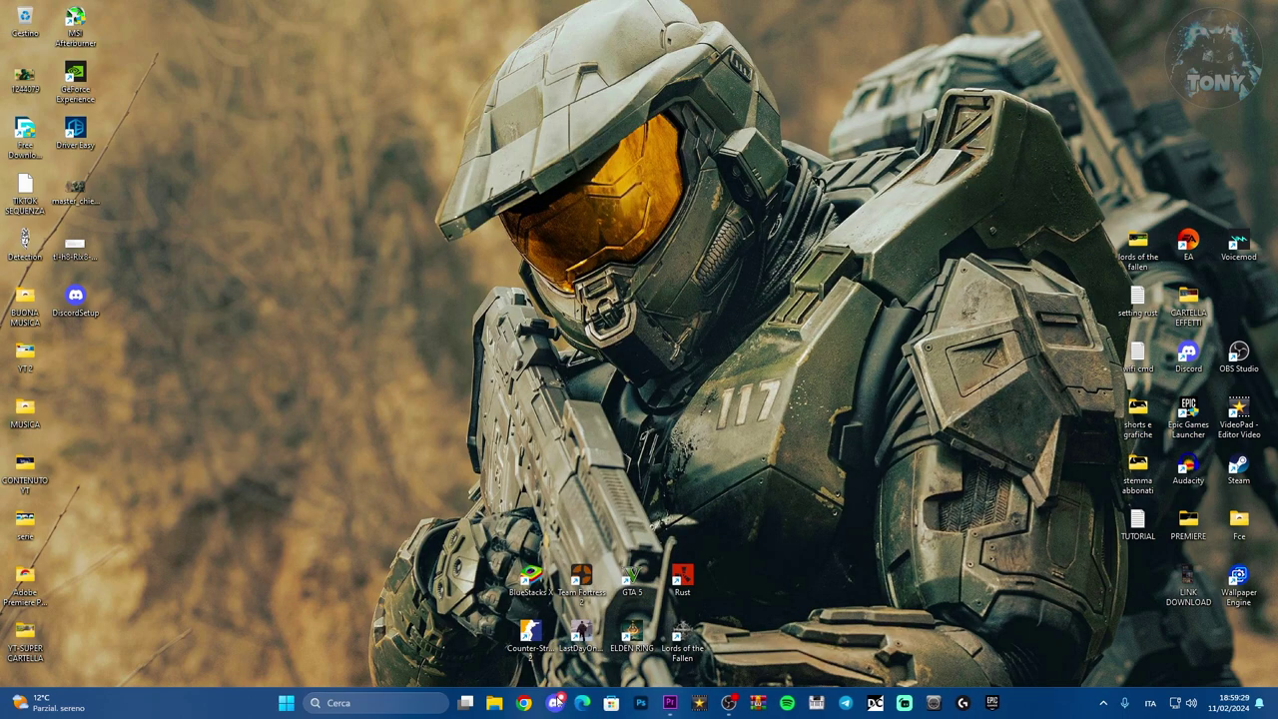